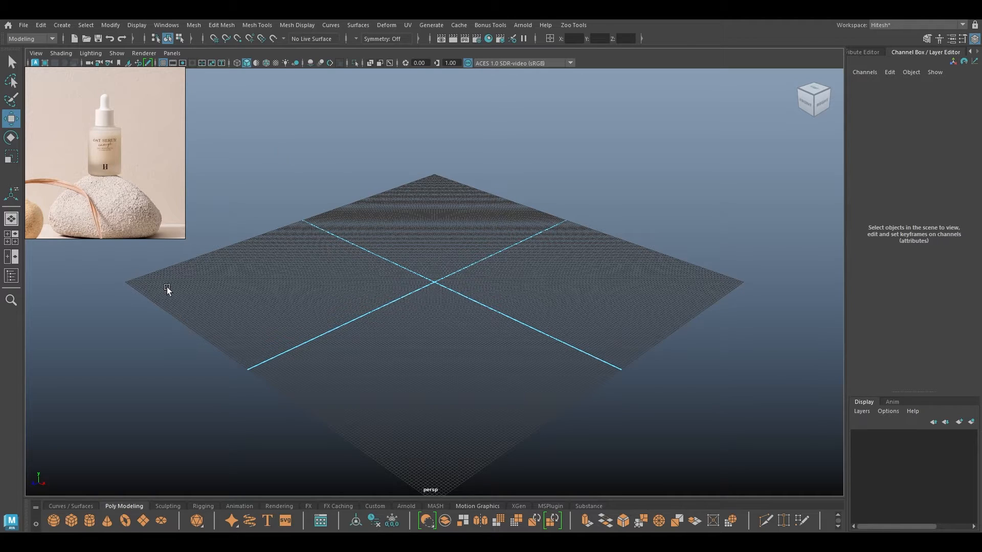
Orbit the empty scene, then switch the viewport to Front View and zoom in.
alt+drag(402, 273, 448, 274)
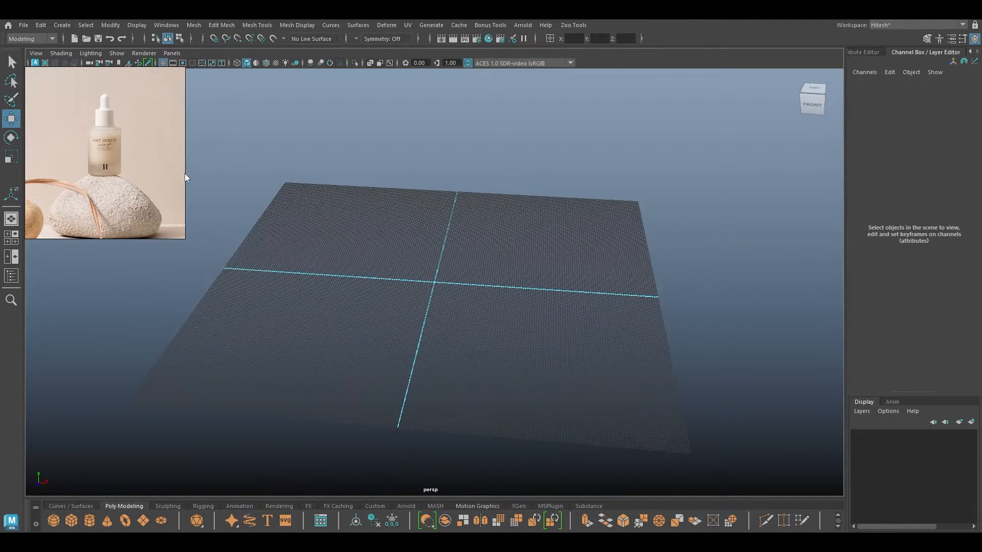
alt+drag(386, 221, 374, 251)
key(space)
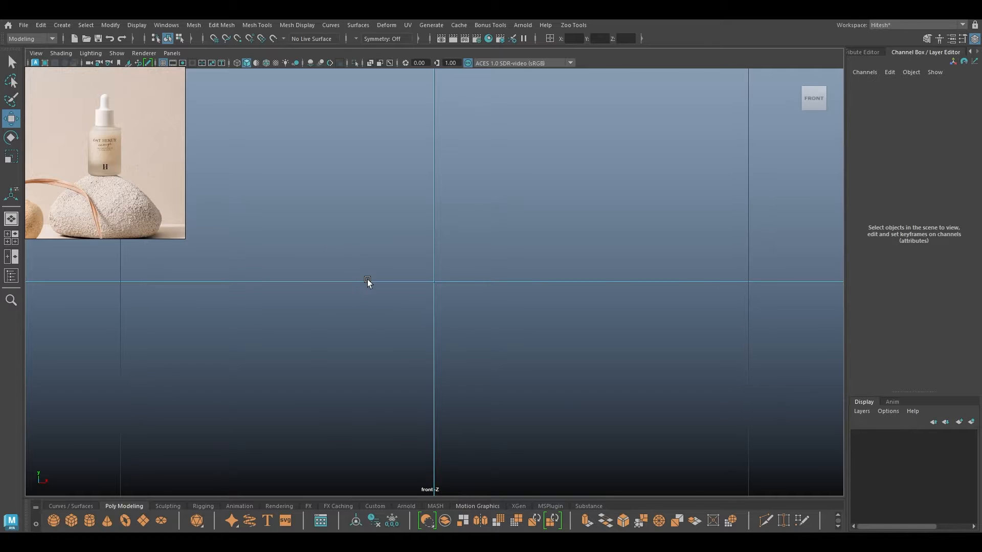
scroll(450, 235, up, 5)
Create a polygon cylinder and set its radius to 50.
shift+right_drag(450, 226, 402, 231)
key(t)
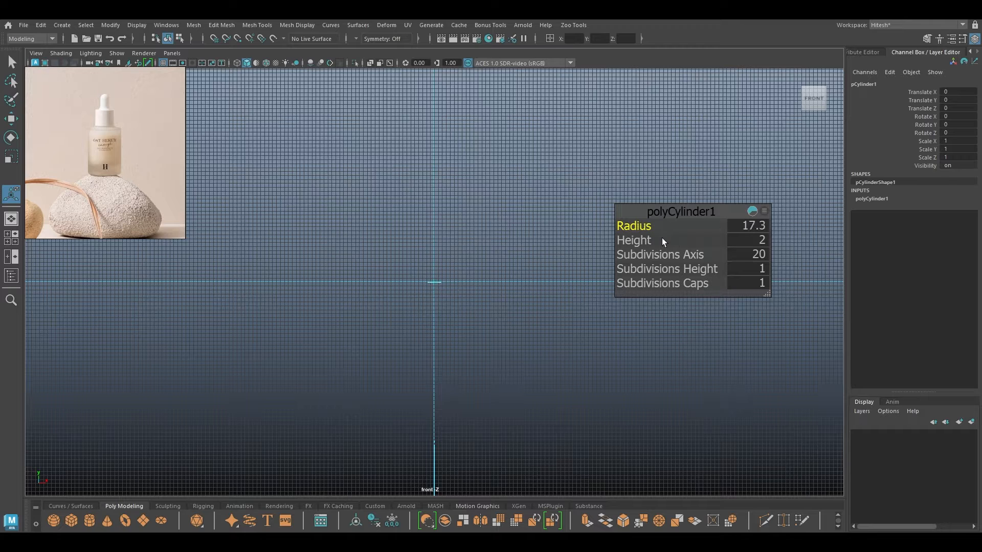
drag(662, 239, 732, 239)
drag(639, 225, 759, 231)
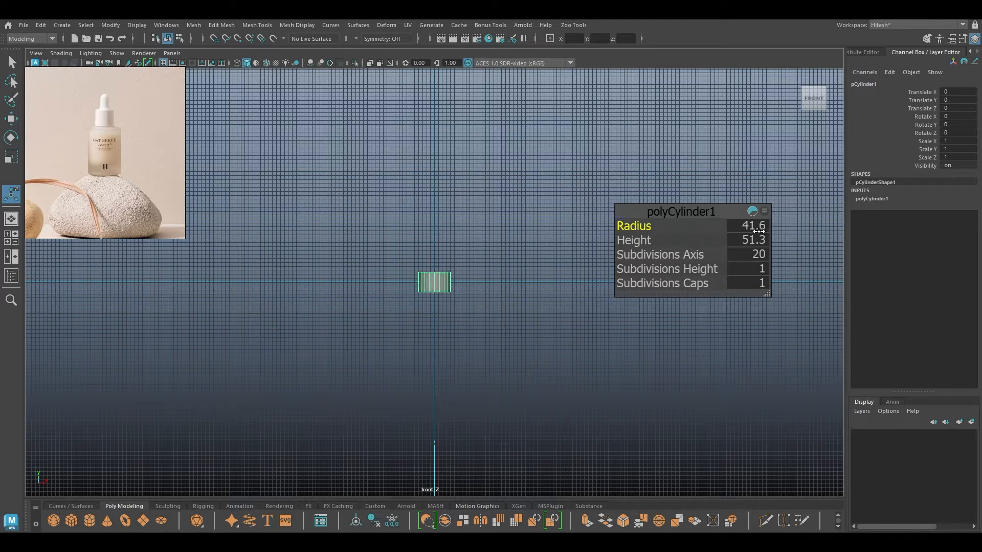
text(50)
key(Tab)
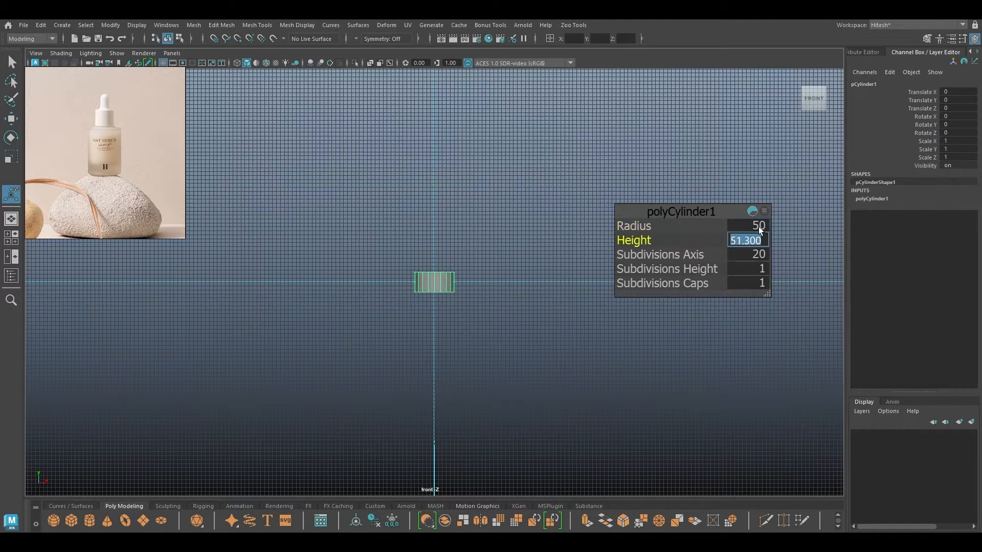
text(90)
key(Return)
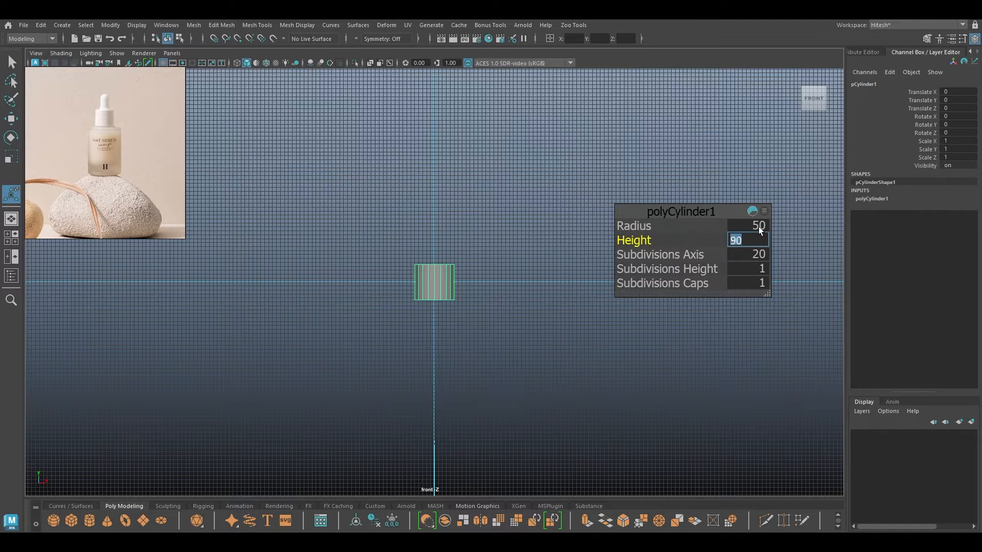
Set the cylinder's height to 150.
text(150)
key(Return)
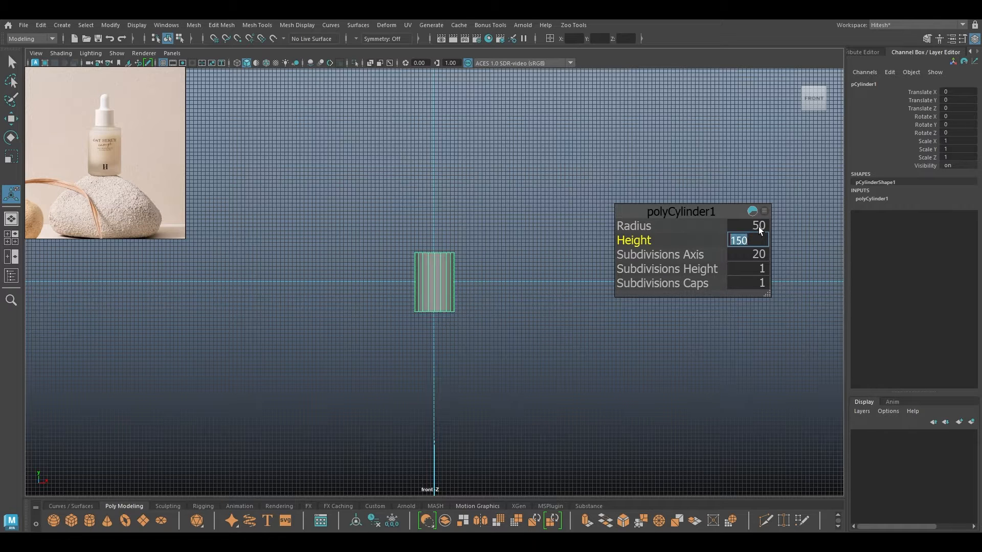
scroll(525, 419, up, 5)
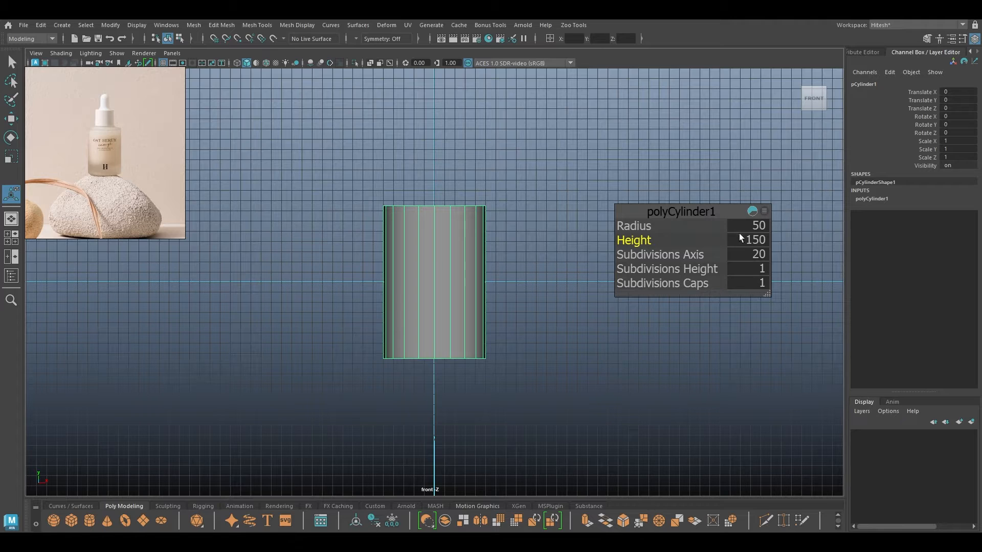
text(120)
key(Return)
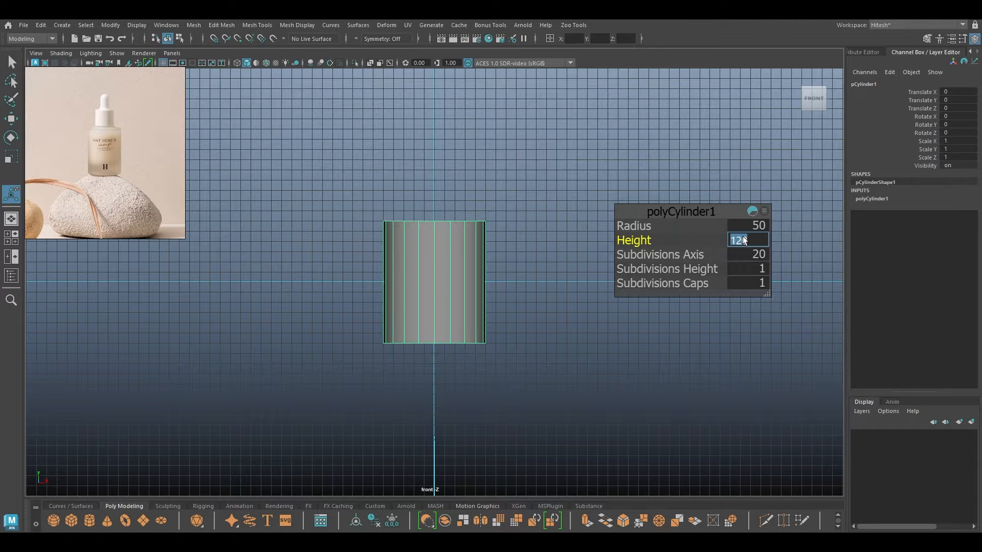
click(743, 240)
text(150)
key(Return)
Reduce the cylinder's axis subdivisions to 14 and switch to Edge mode.
key(w)
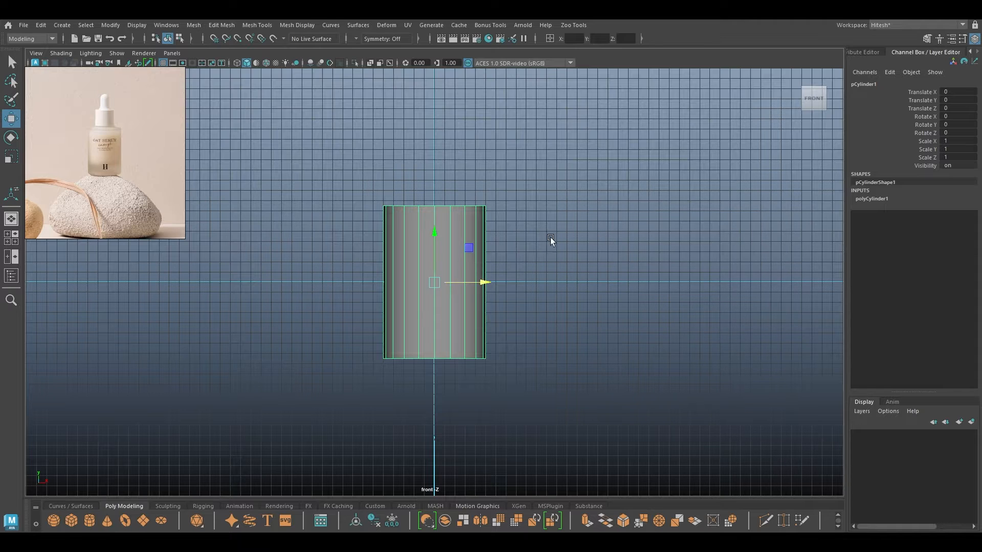
scroll(456, 235, up, 2)
right_click(532, 177)
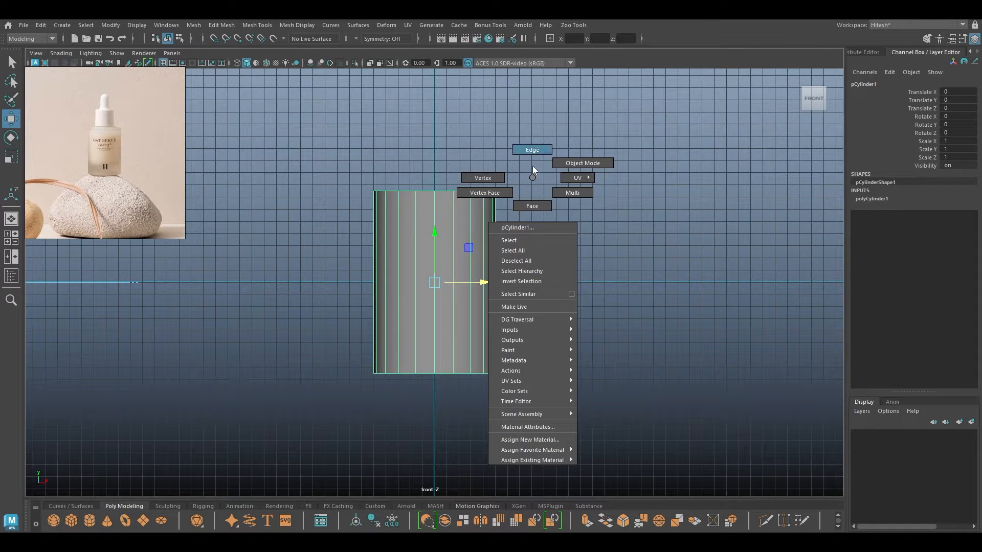
click(579, 155)
key(t)
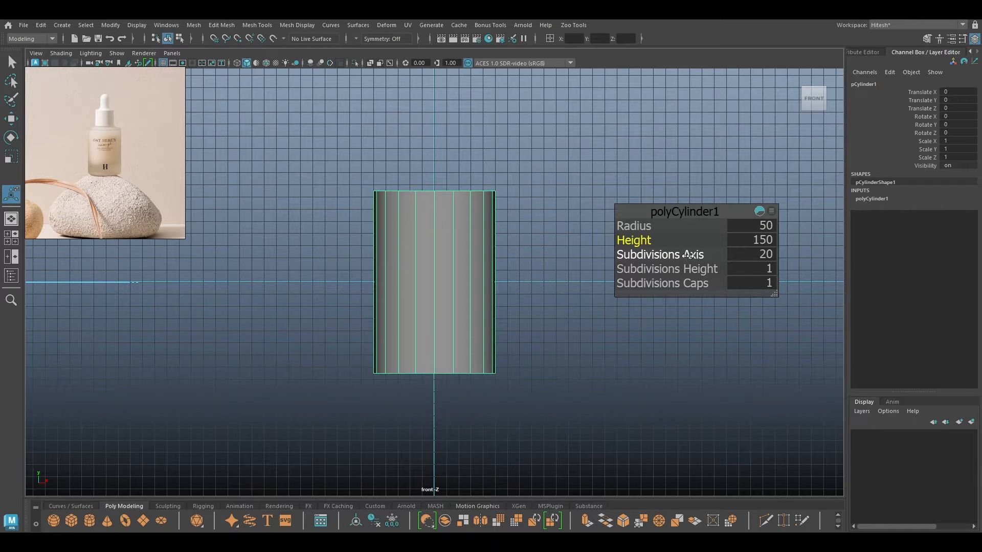
drag(680, 254, 655, 254)
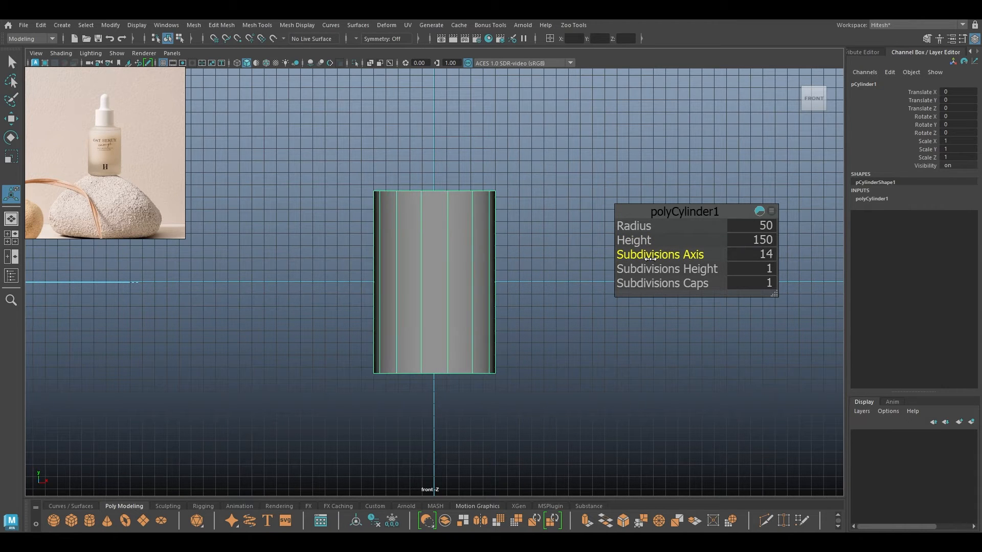
key(w)
right_click(444, 161)
click(439, 141)
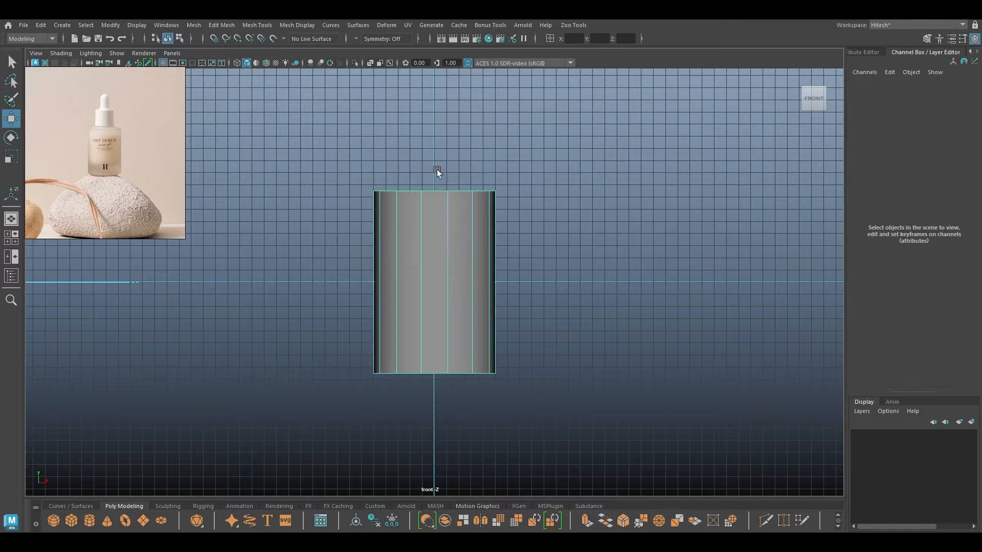
Bevel the cylinder's top edge loop with fraction 0.3 to form a chamfered shoulder.
click(437, 191)
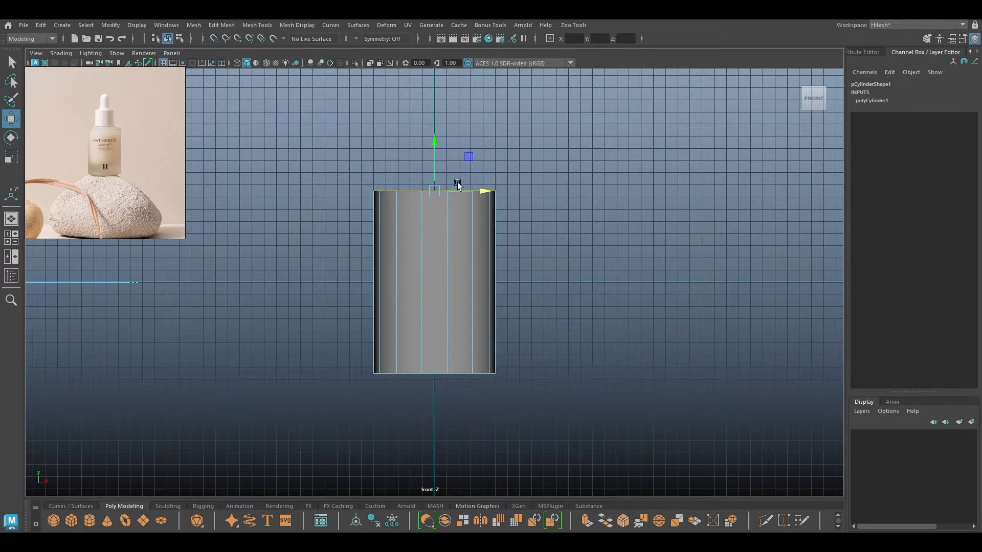
key(space)
drag(497, 167, 499, 90)
alt+drag(491, 189, 471, 213)
key(f)
alt+drag(492, 347, 545, 281)
key(ctrl+b)
key(space)
drag(624, 231, 631, 227)
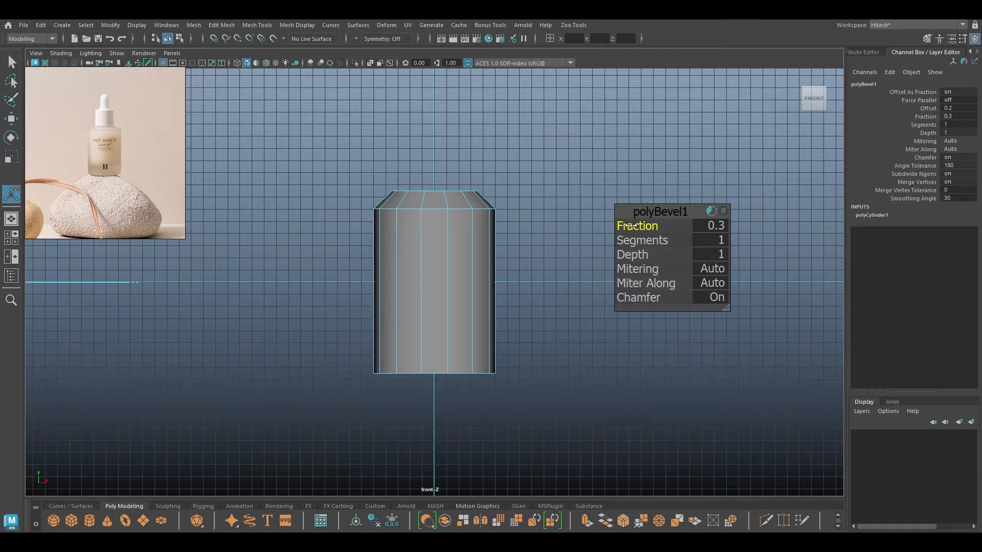
key(w)
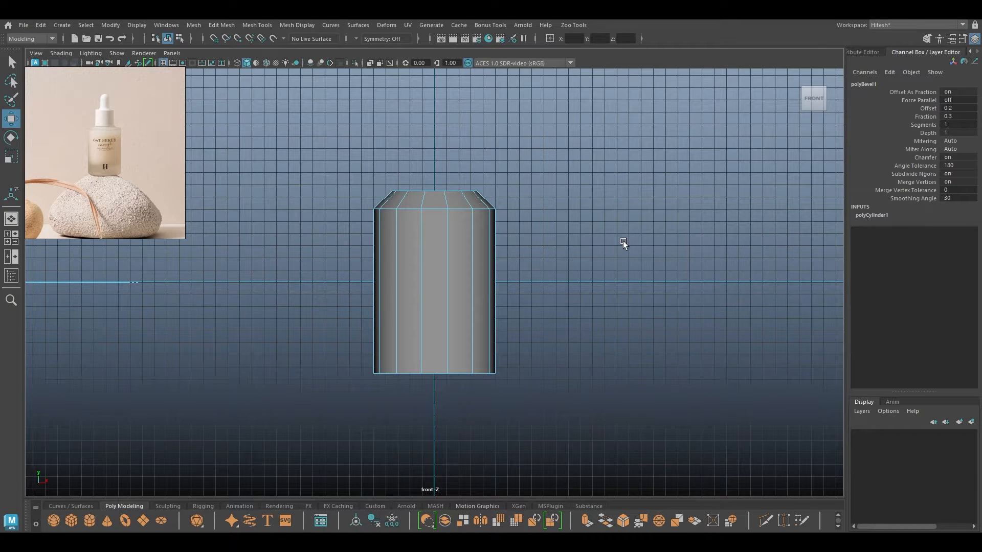
In Vertex mode, select all the bottom vertices and raise them to shorten the body.
right_drag(623, 242, 579, 236)
right_drag(624, 284, 580, 245)
drag(603, 306, 352, 396)
drag(434, 321, 434, 297)
Bevel the cylinder's bottom edge loop with fraction 0.11.
scroll(460, 332, up, 3)
right_drag(443, 240, 433, 186)
click(431, 296)
key(r)
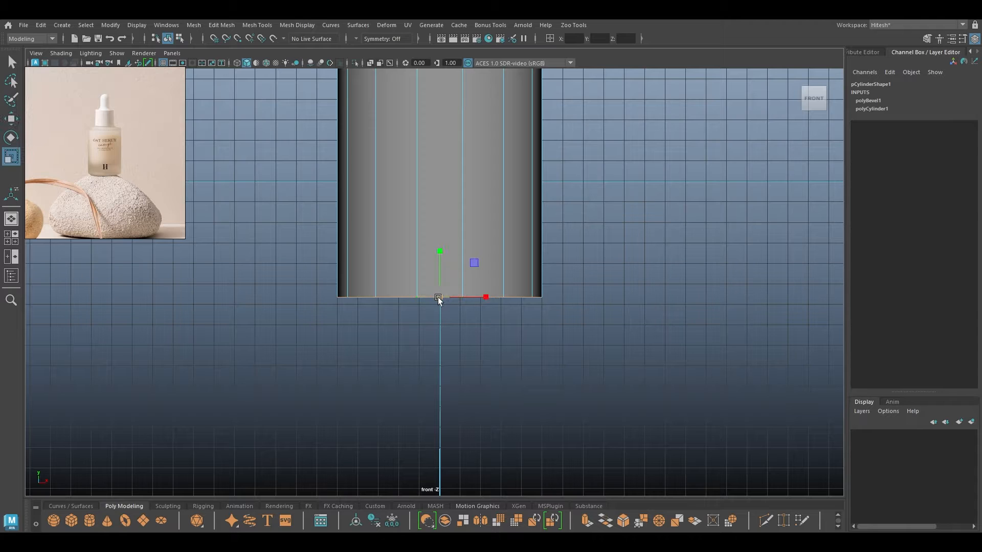
key(ctrl+b)
drag(619, 231, 463, 304)
key(w)
Extrude the bottom cap faces and push them up into the body.
key(space)
right_drag(431, 228, 431, 257)
click(666, 219)
mouse_move(491, 296)
mouse_down()
mouse_move(490, 284)
mouse_move(454, 325)
mouse_move(468, 314)
mouse_up()
key(ctrl+e)
key(r)
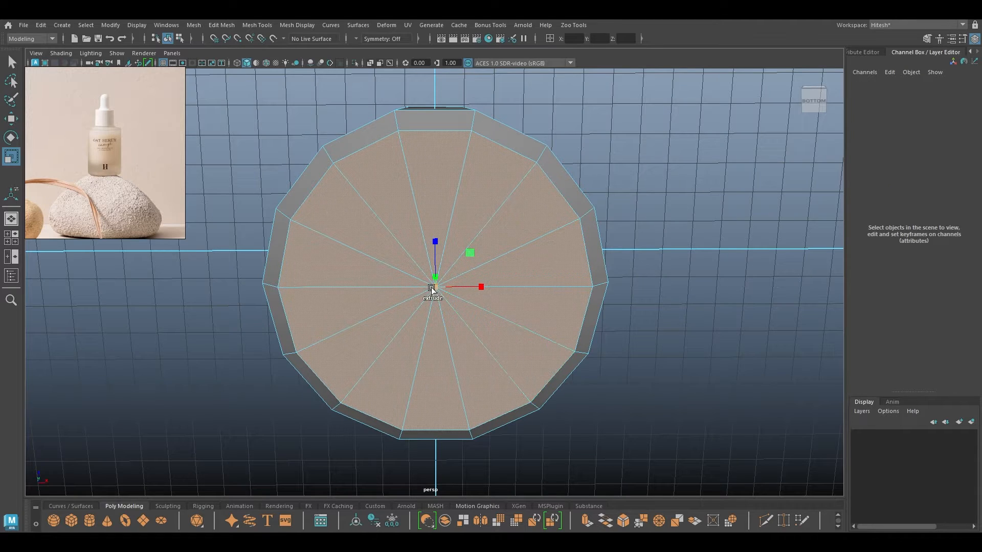
key(w)
alt+drag(400, 316, 478, 256)
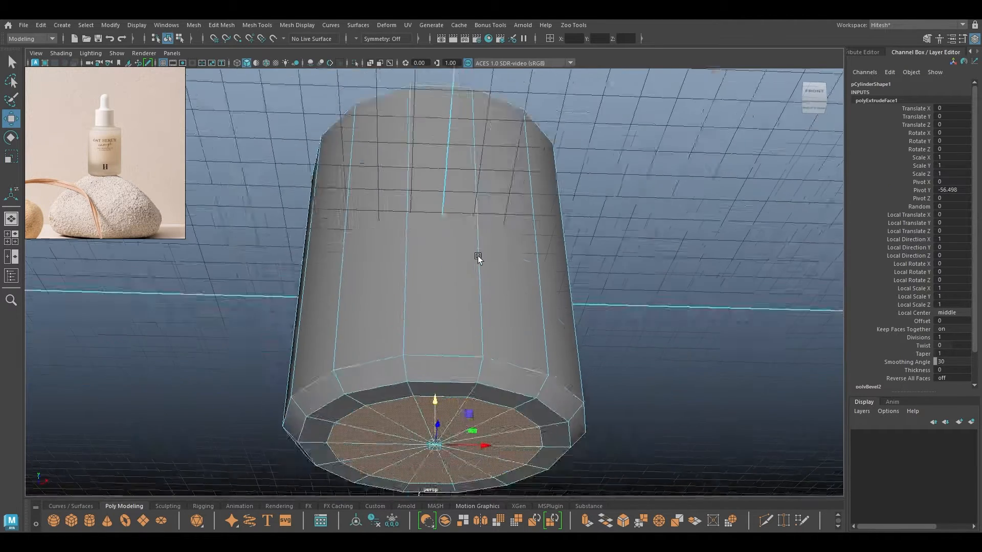
alt+middle_drag(477, 256, 466, 208)
alt+drag(423, 282, 371, 325)
Scale the extruded bottom cap inward, raise it slightly, and return to Object Mode.
key(r)
drag(371, 379, 346, 383)
key(w)
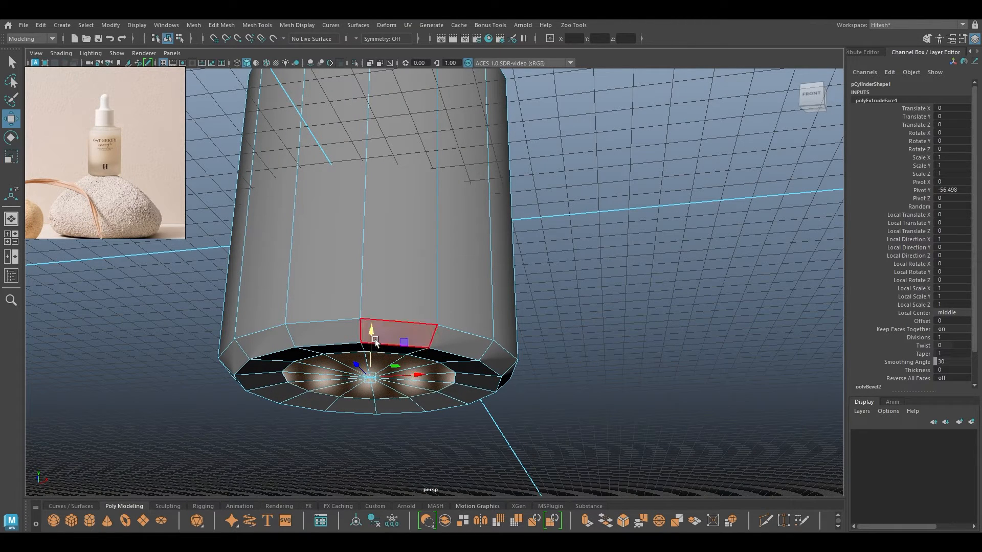
drag(372, 335, 371, 333)
key(r)
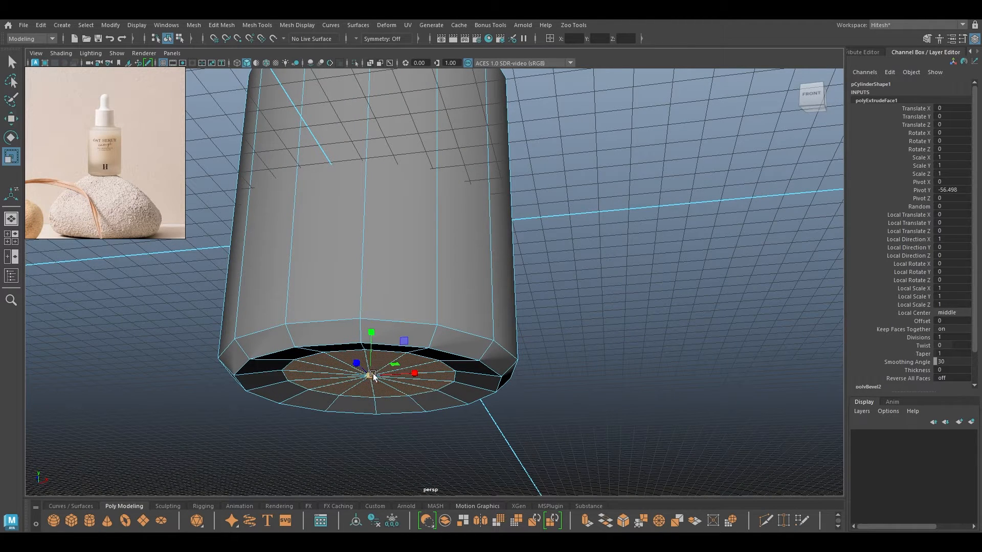
drag(374, 377, 370, 377)
key(w)
drag(372, 329, 357, 244)
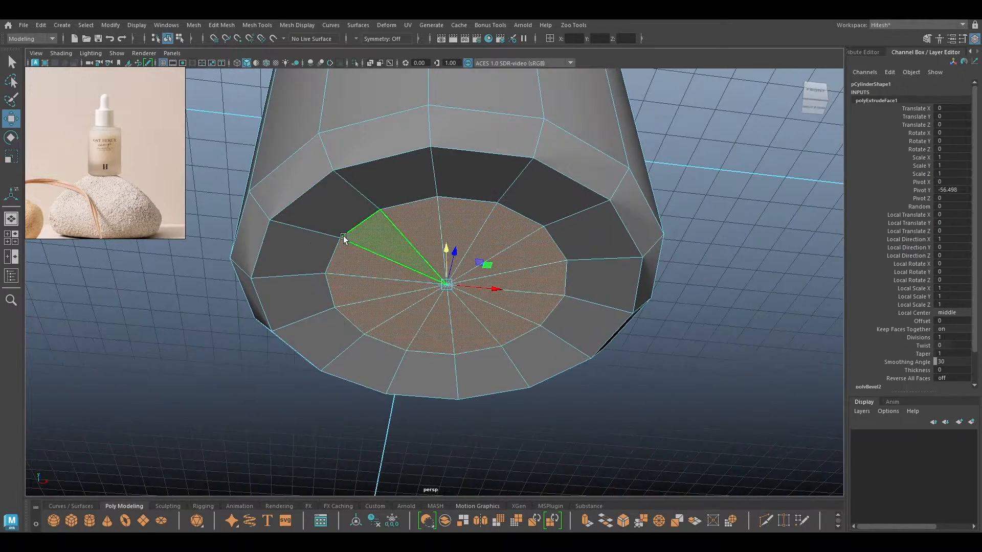
right_drag(355, 242, 394, 219)
alt+drag(395, 178, 483, 200)
Select the top cap faces, extrude them and scale them inward.
click(575, 189)
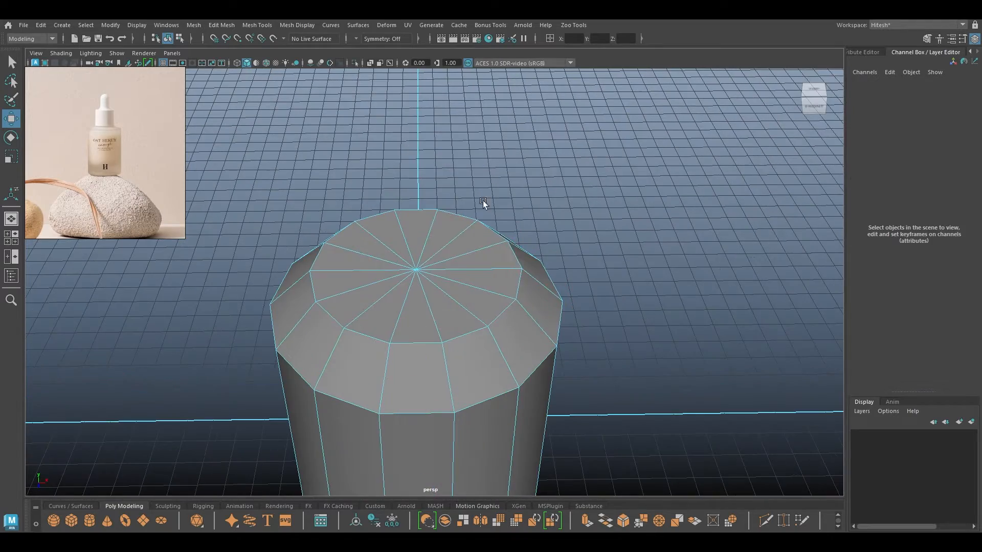
mouse_move(478, 277)
mouse_down()
mouse_move(398, 266)
mouse_move(434, 269)
mouse_up()
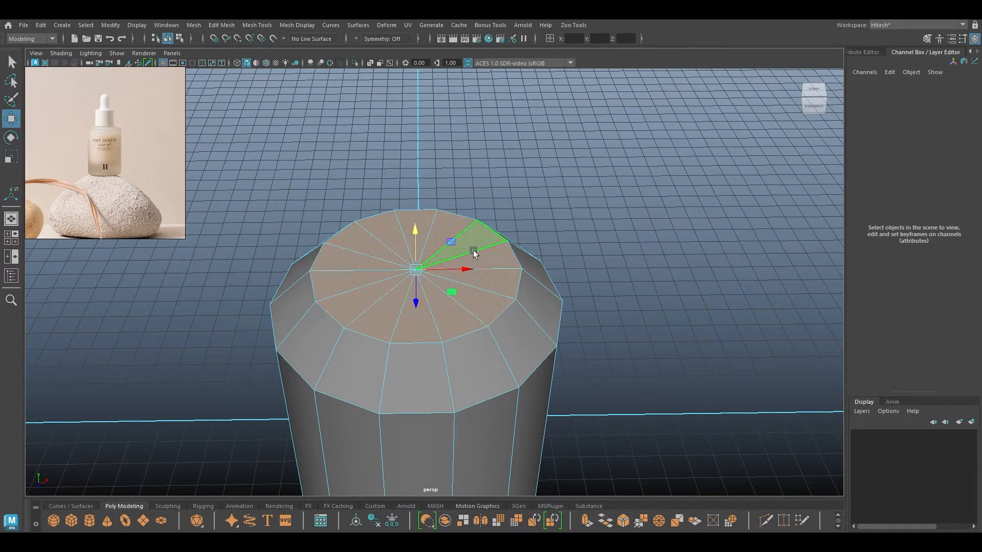
key(r)
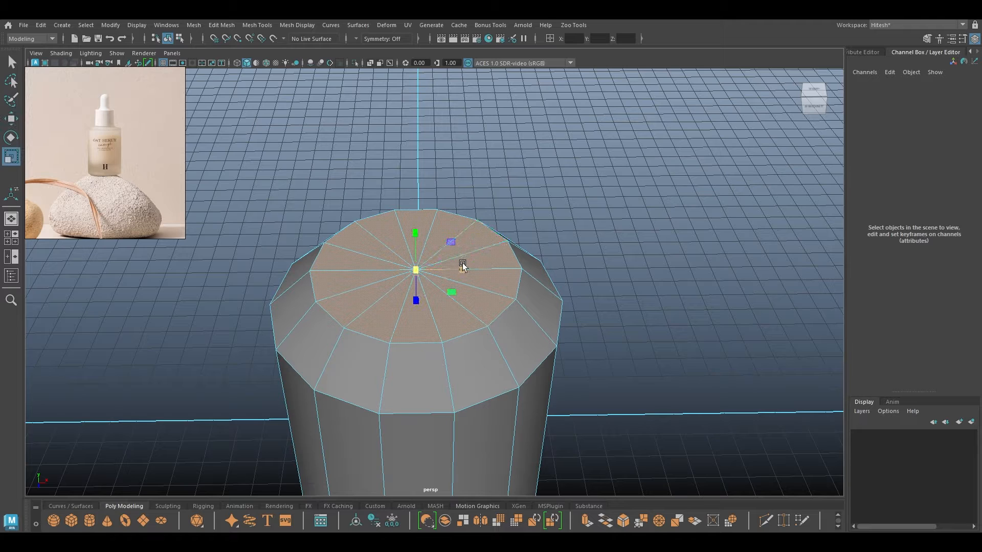
key(ctrl+e)
drag(413, 266, 369, 274)
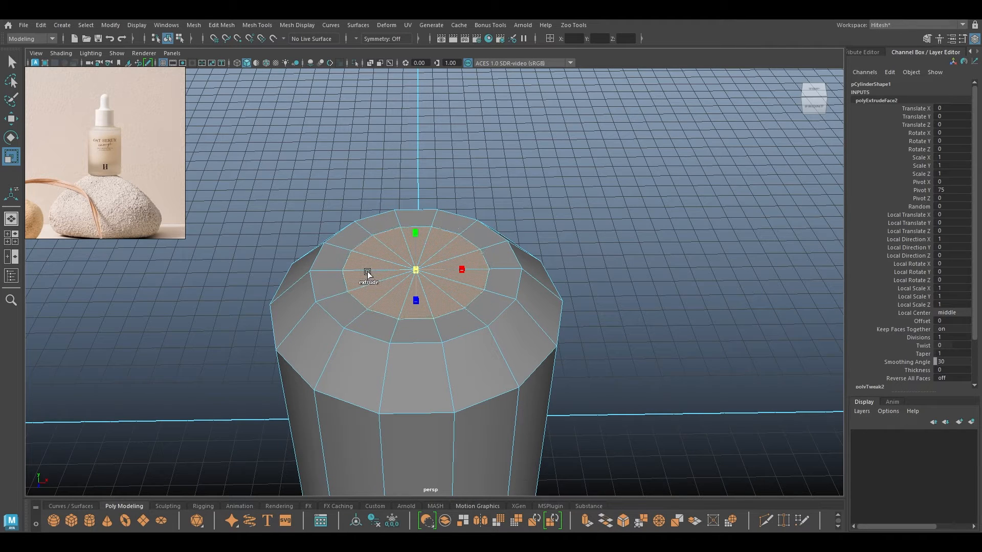
key(w)
Extrude the inset top upward into a narrower neck and add one more extrusion on top.
alt+drag(426, 287, 416, 204)
scroll(414, 278, down, 3)
key(ctrl+e)
drag(417, 168, 415, 223)
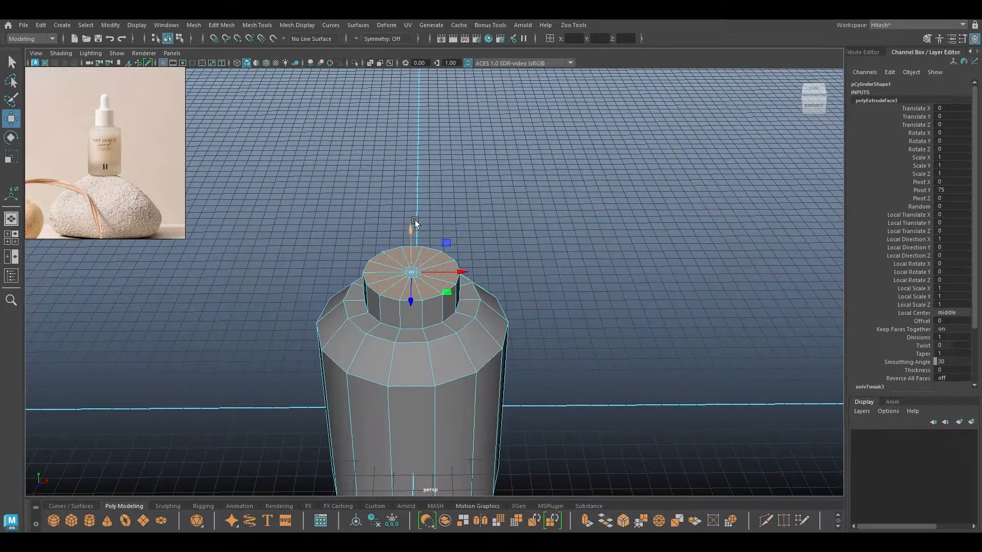
key(r)
scroll(420, 267, up, 3)
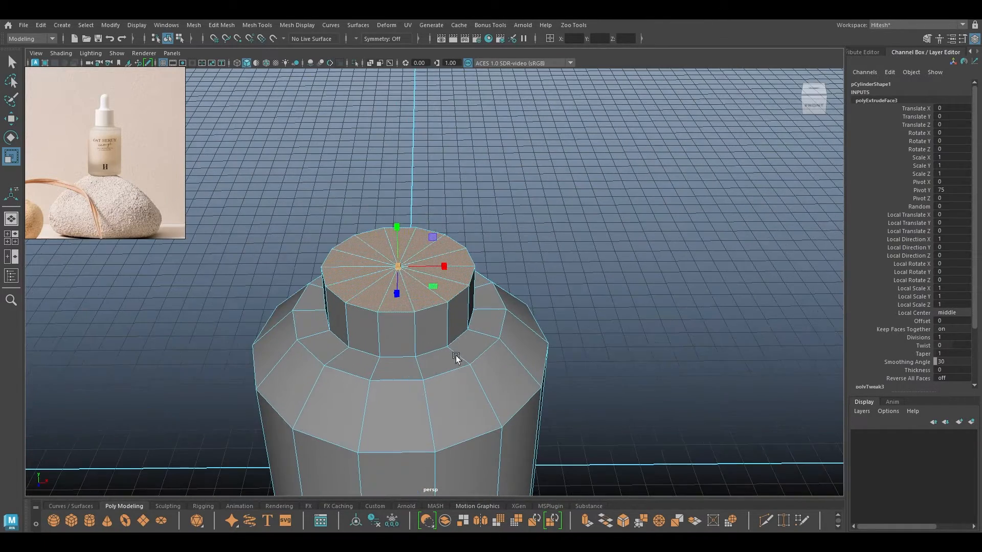
key(ctrl+e)
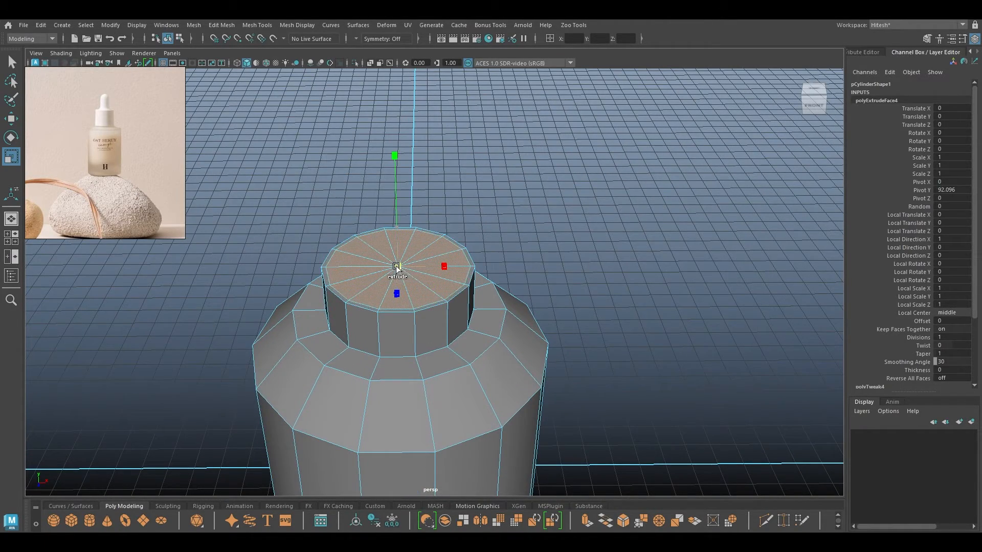
key(w)
key(space)
drag(398, 270, 394, 311)
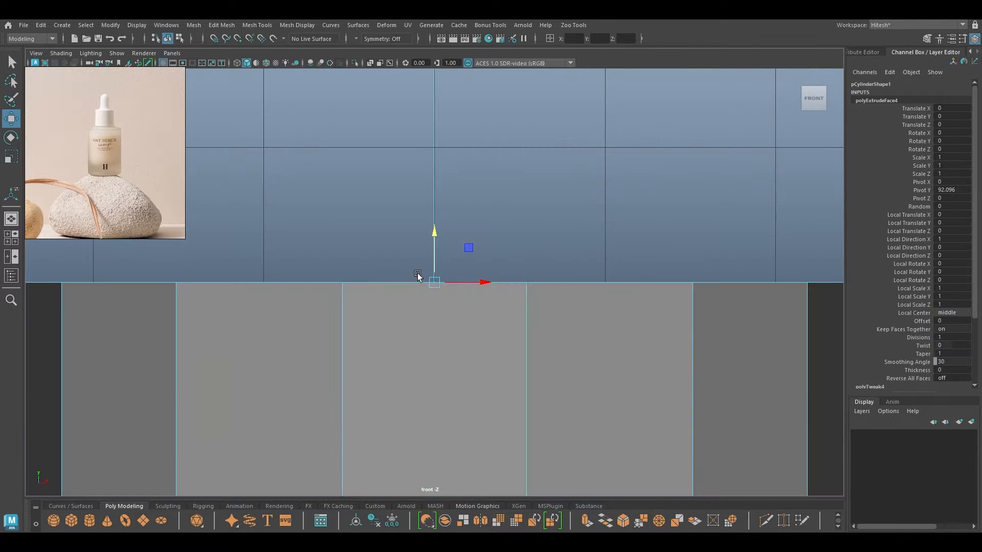
Switch to wireframe display and frame the bottle's shoulder and neck in the front view.
alt+right_drag(415, 302, 405, 178)
alt+middle_drag(445, 435, 468, 318)
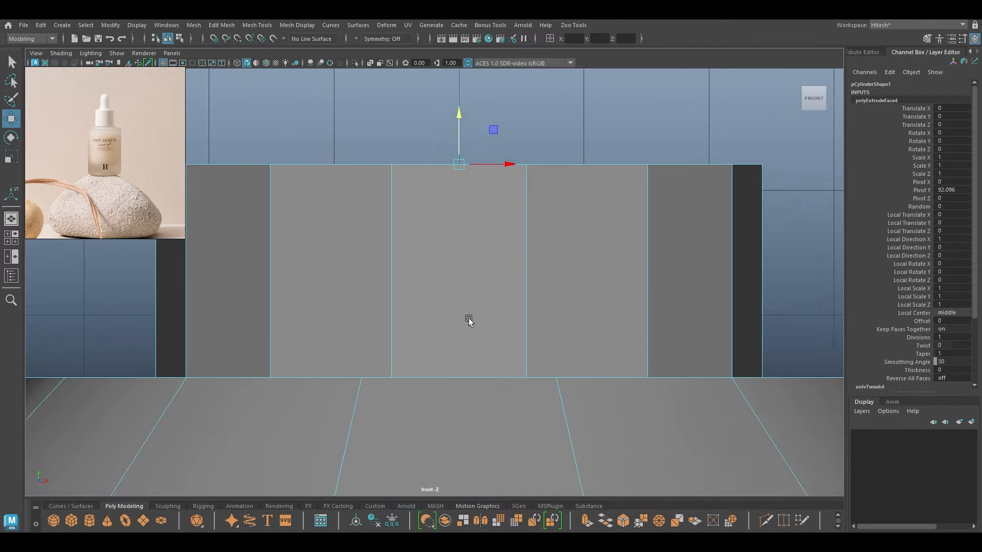
alt+right_drag(468, 318, 432, 246)
key(4)
alt+middle_drag(424, 233, 451, 160)
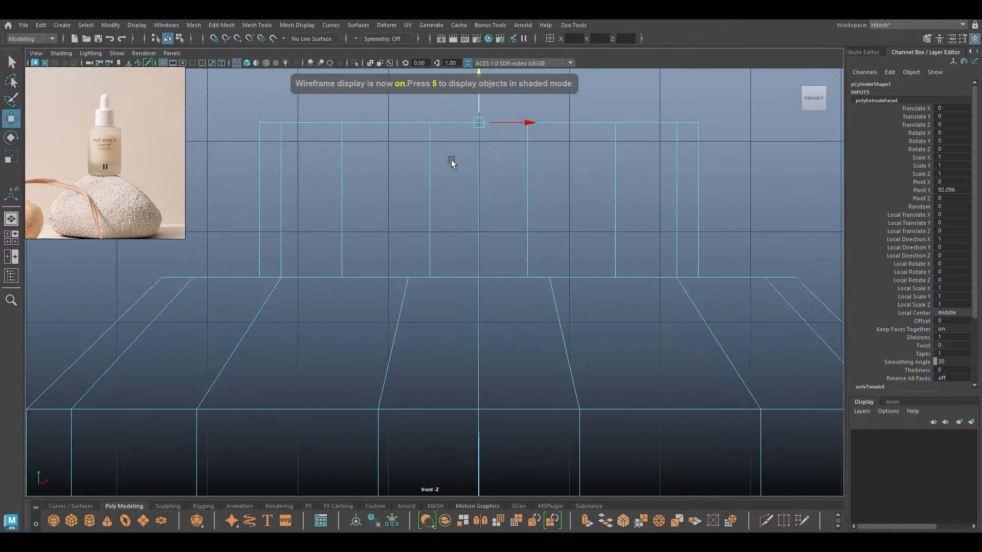
alt+right_drag(456, 253, 449, 245)
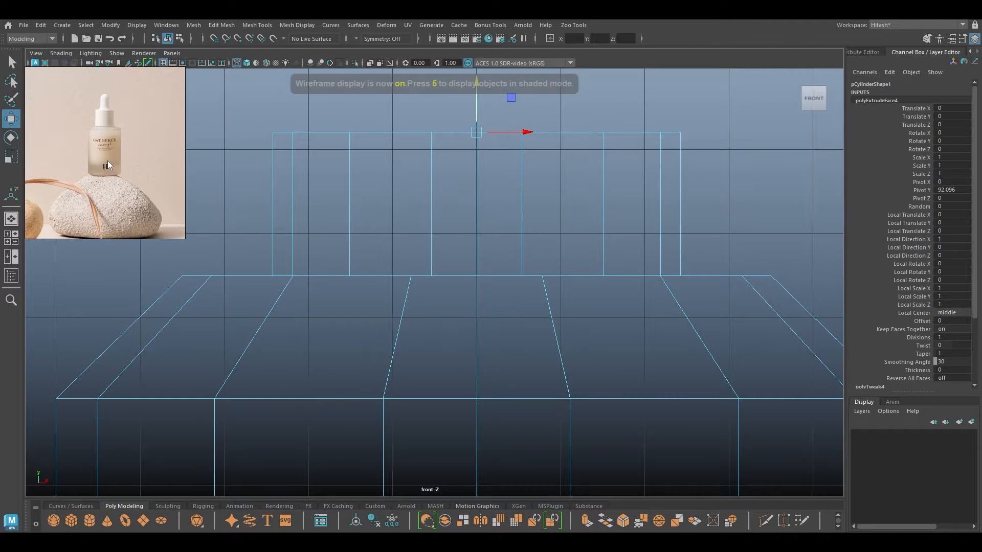
alt+right_drag(297, 292, 288, 146)
alt+right_drag(340, 271, 324, 279)
alt+middle_drag(325, 280, 332, 203)
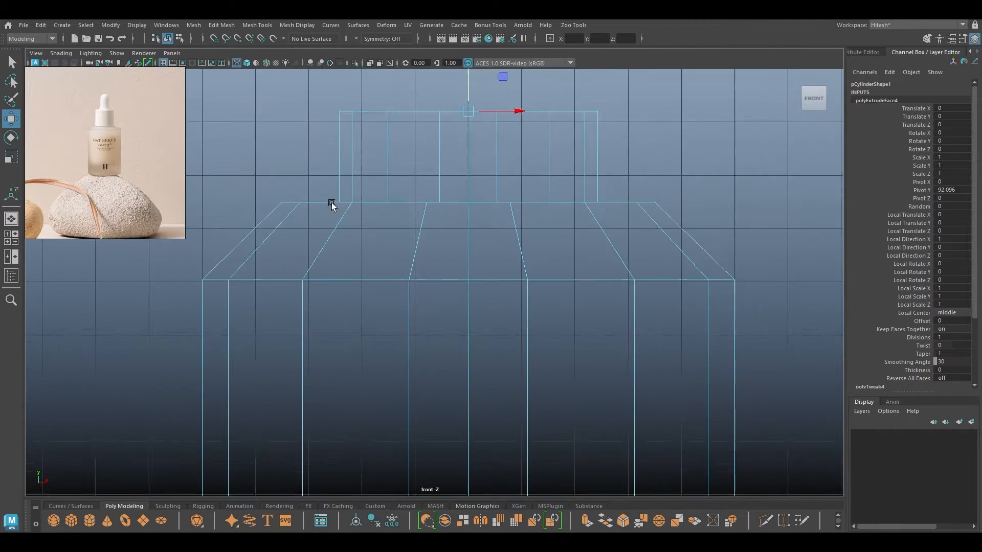
alt+right_drag(416, 279, 414, 230)
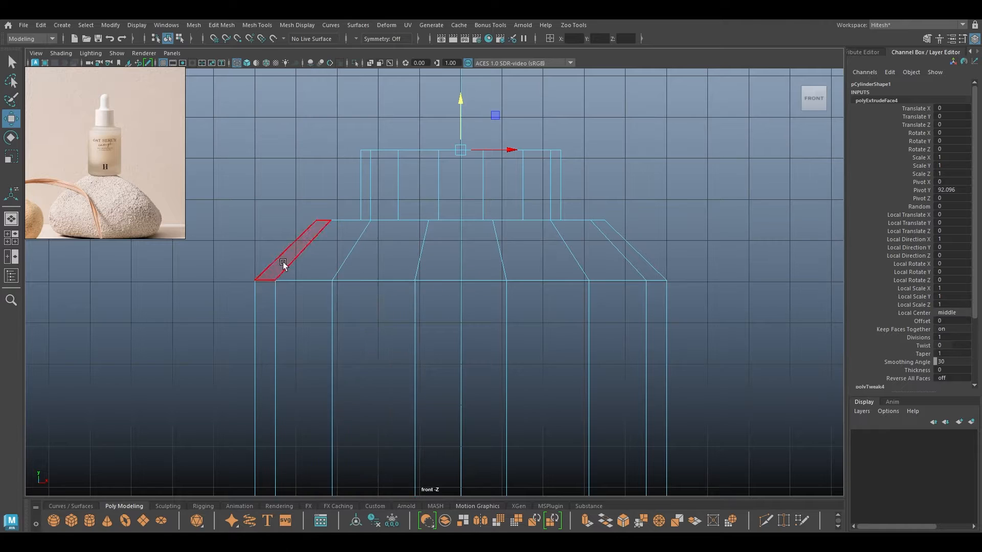
alt+middle_drag(406, 277, 403, 271)
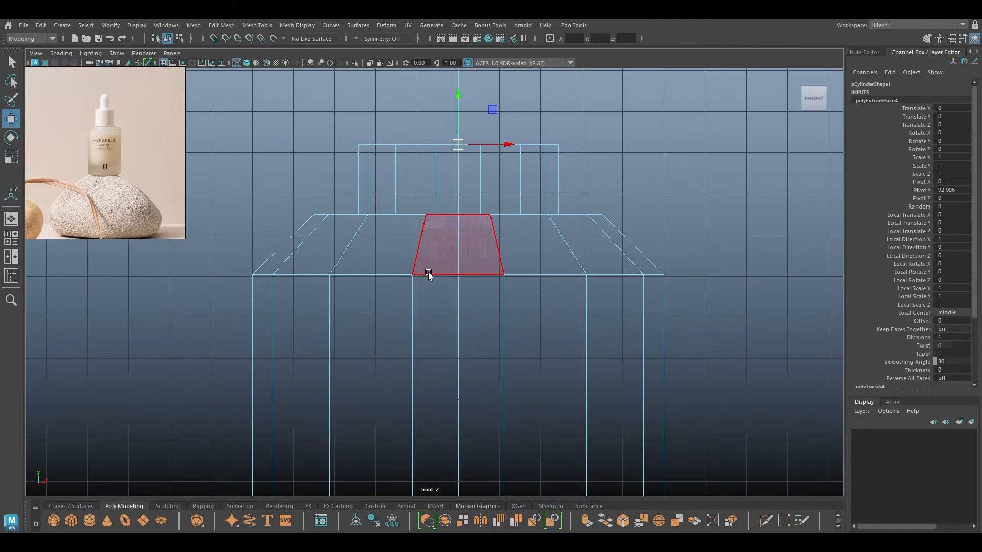
alt+right_drag(428, 273, 419, 237)
alt+middle_drag(419, 237, 419, 217)
Try extruding and widening the neck's top faces, then undo it.
shift+drag(457, 82, 460, 205)
key(r)
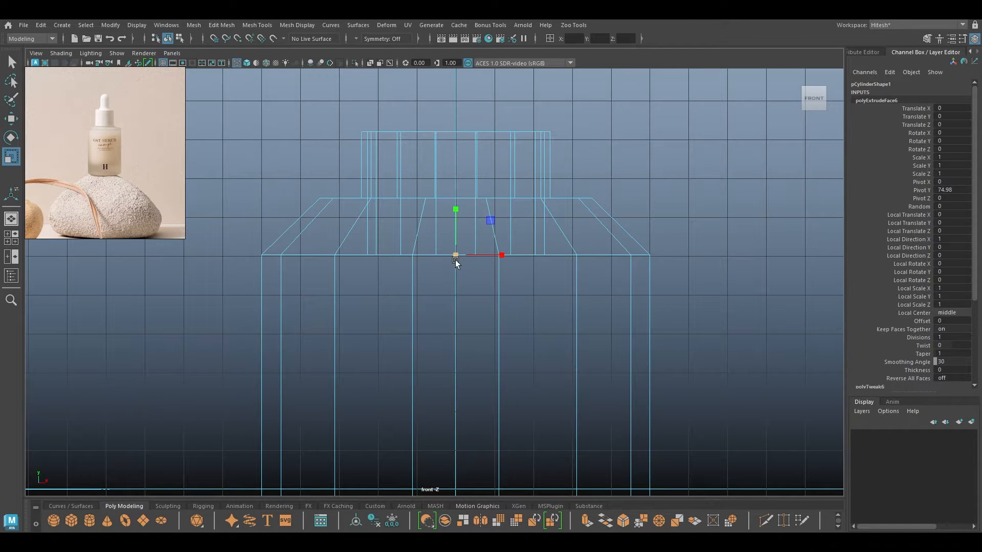
drag(500, 257, 585, 260)
key(ctrl+z)
key(ctrl+z)
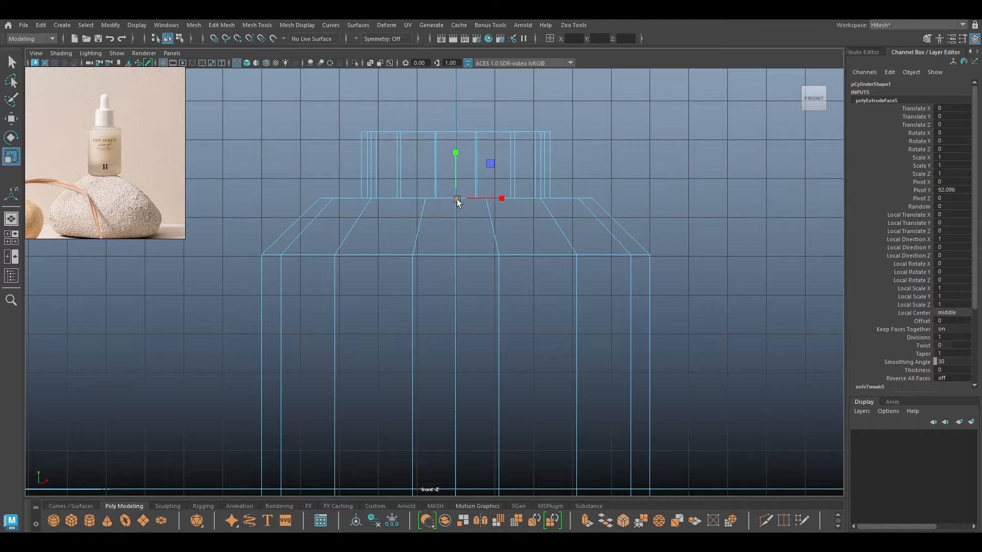
Extrude the neck's top faces down inside the bottle and widen them under the shoulder.
key(ctrl+e)
key(ctrl+e)
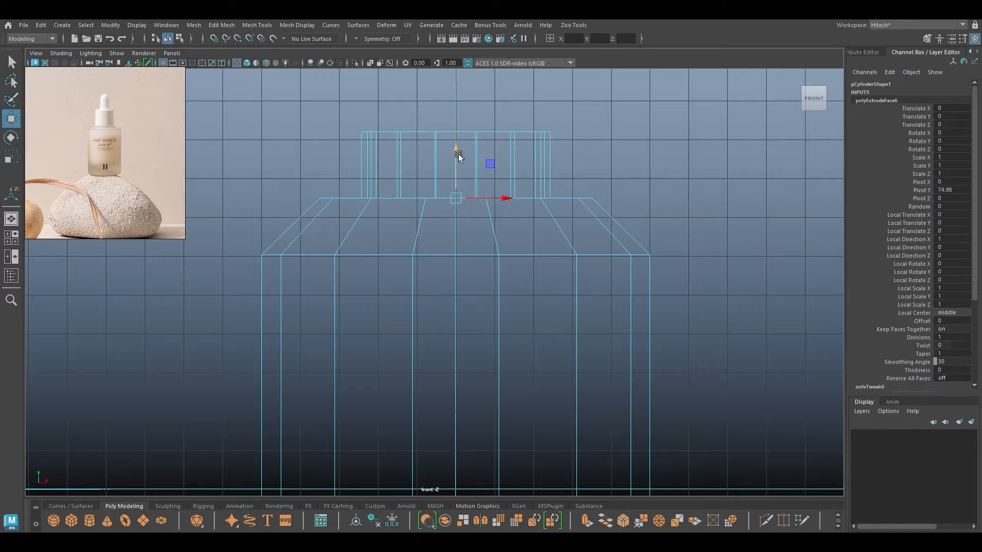
drag(457, 158, 457, 200)
key(r)
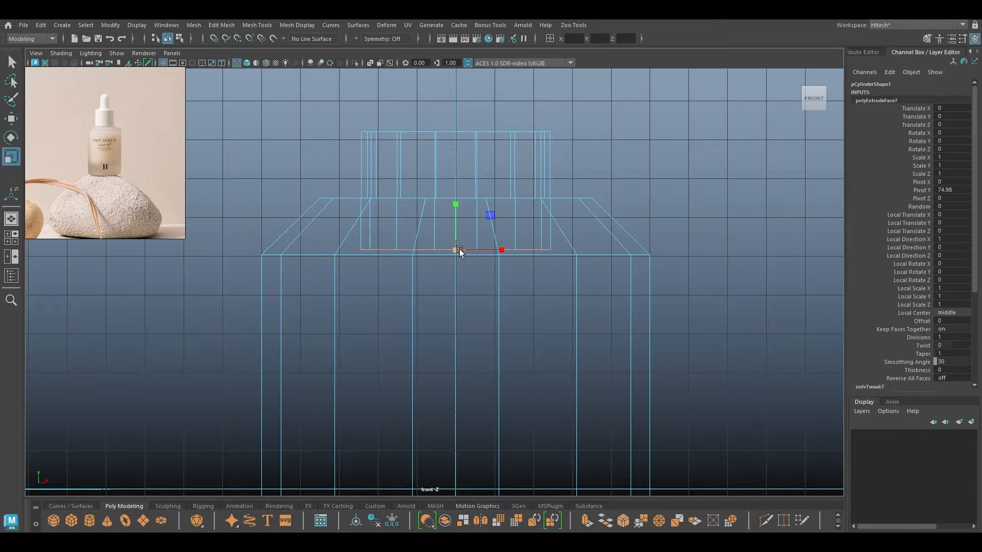
drag(456, 251, 580, 253)
key(w)
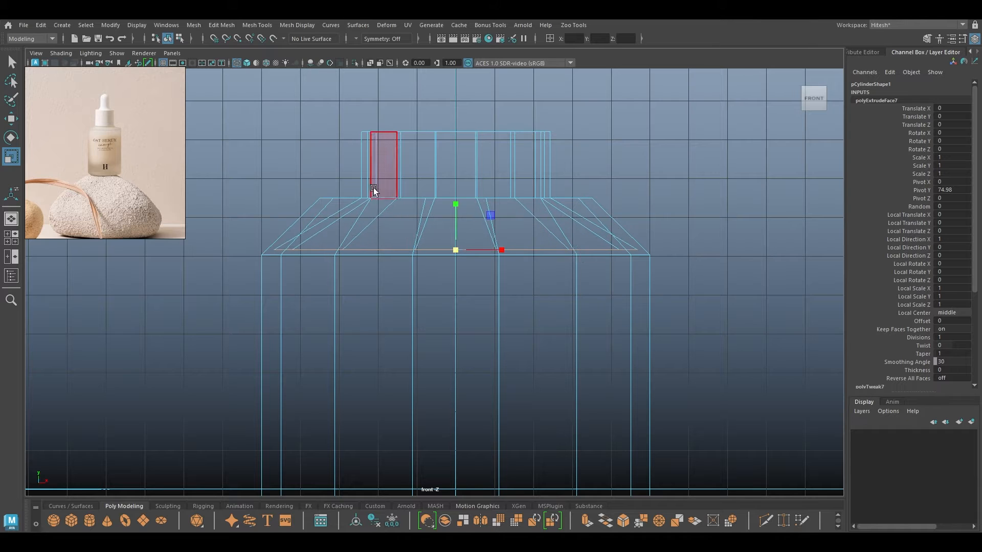
drag(458, 203, 456, 206)
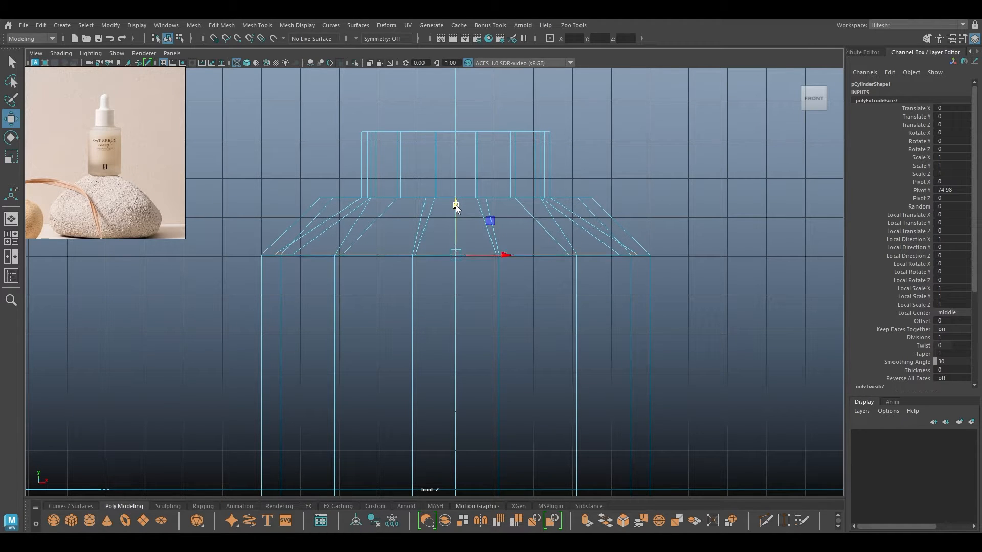
Extrude the inner faces again, pushing them deep into the body.
scroll(428, 139, down, 5)
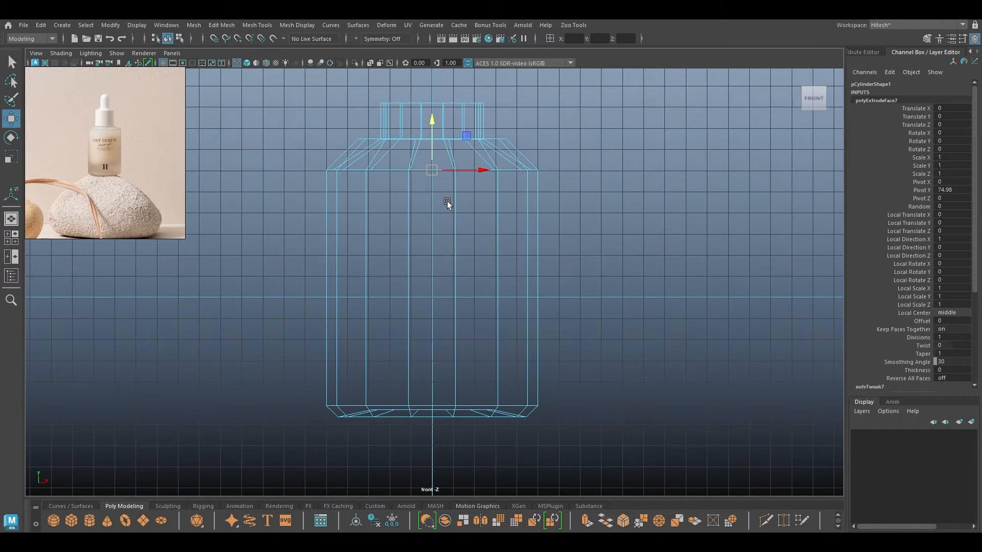
key(ctrl+e)
drag(431, 121, 458, 313)
key(space)
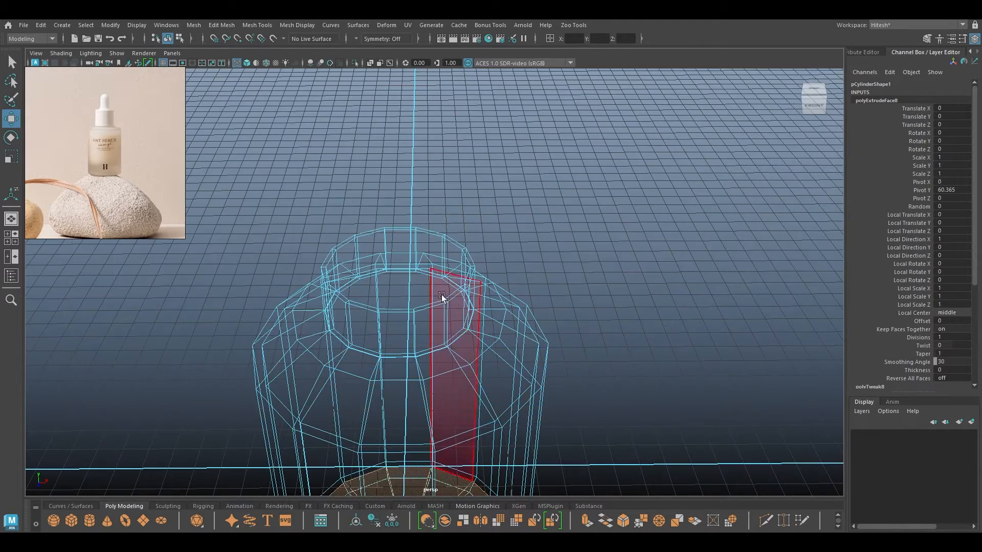
alt+drag(397, 298, 405, 270)
alt+right_drag(405, 269, 439, 361)
alt+drag(361, 302, 385, 366)
alt+middle_drag(385, 365, 388, 285)
alt+drag(381, 315, 372, 287)
right_drag(292, 164, 292, 139)
key(6)
mouse_move(386, 252)
alt+mouse_down()
mouse_move(417, 287)
mouse_move(377, 302)
mouse_move(394, 244)
mouse_move(351, 208)
mouse_move(374, 248)
alt+mouse_up()
double_click(373, 212)
key(space)
alt+right_drag(374, 249, 415, 262)
alt+middle_drag(415, 262, 408, 351)
key(4)
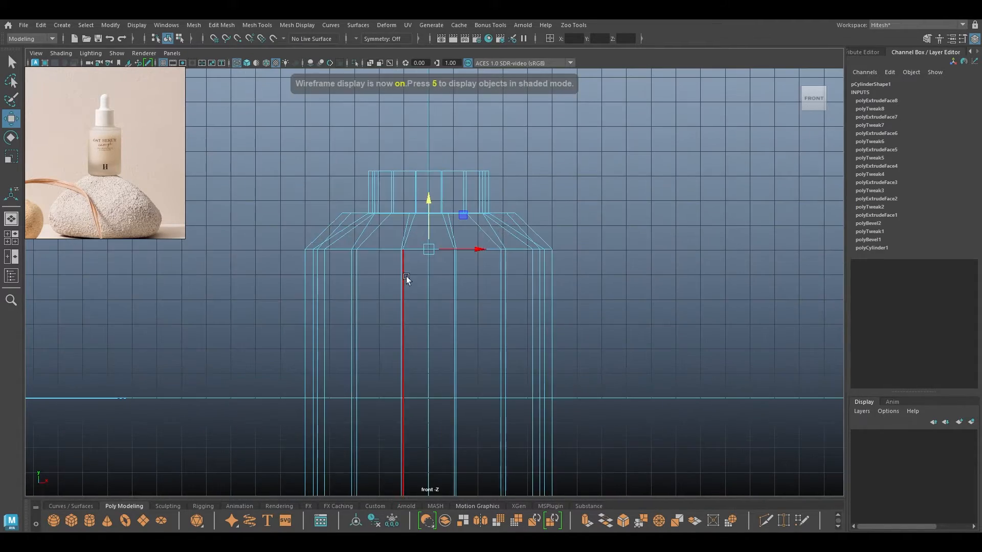
alt+right_drag(406, 277, 485, 450)
alt+middle_drag(394, 230, 401, 298)
alt+right_drag(308, 286, 348, 313)
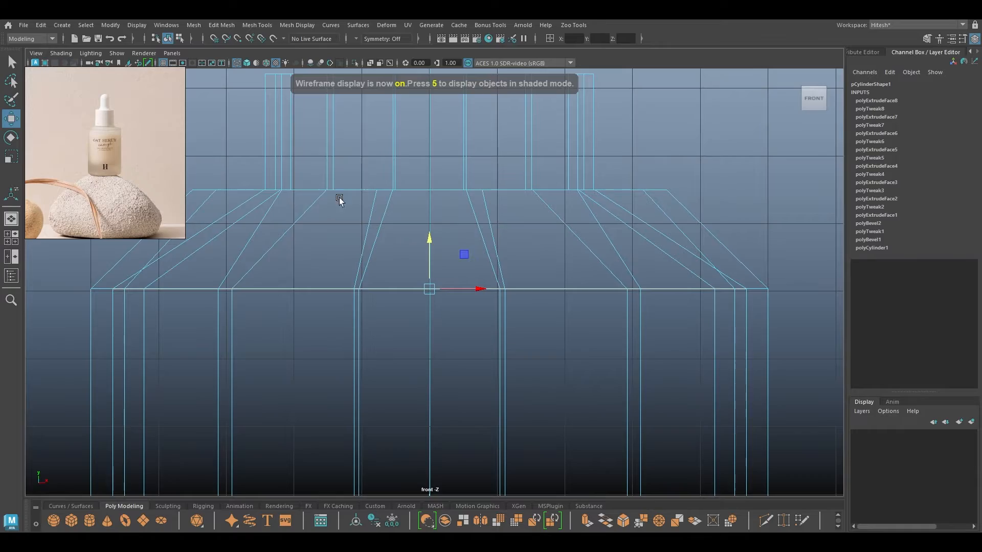
alt+middle_drag(348, 241, 399, 276)
double_click(401, 228)
key(space)
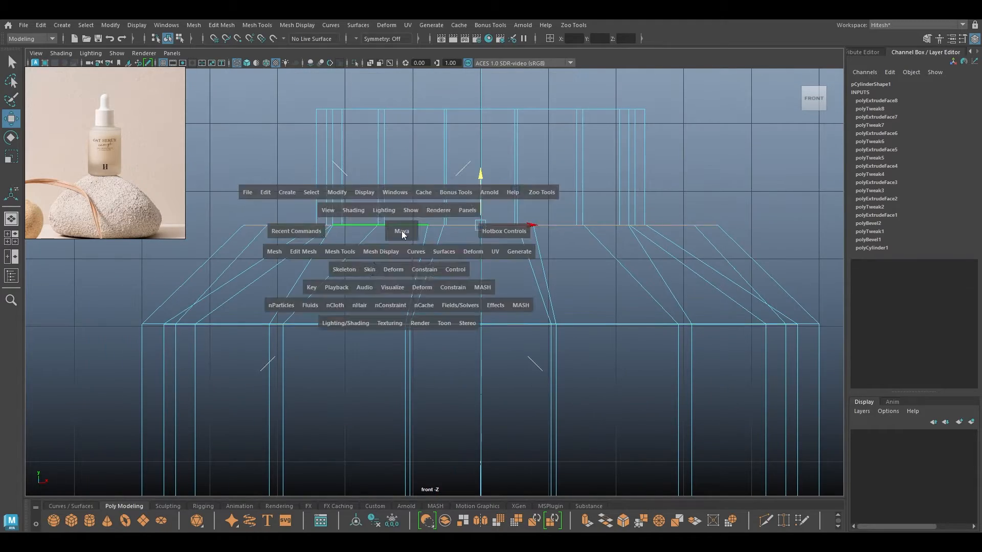
drag(401, 231, 401, 209)
alt+drag(394, 259, 353, 239)
alt+right_drag(353, 239, 317, 280)
alt+drag(317, 280, 295, 241)
key(6)
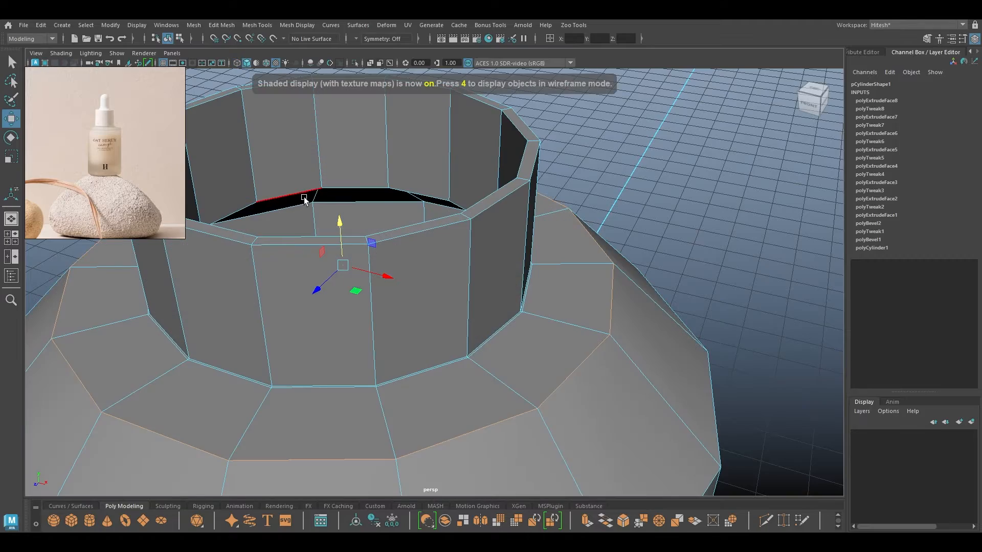
alt+drag(303, 197, 355, 159)
alt+middle_drag(354, 159, 351, 324)
alt+drag(351, 324, 324, 318)
alt+right_drag(324, 318, 318, 362)
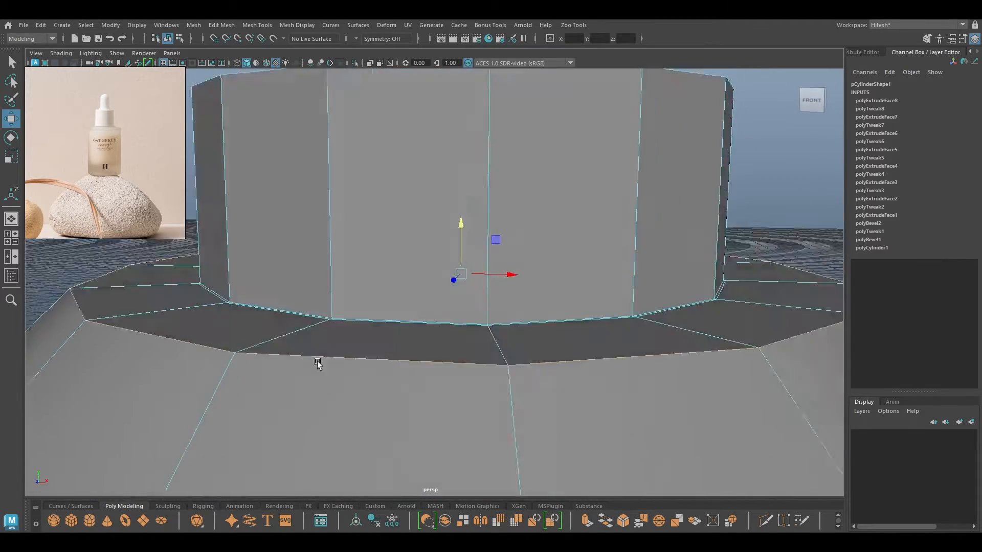
alt+drag(317, 363, 342, 358)
key(4)
alt+right_drag(342, 357, 325, 344)
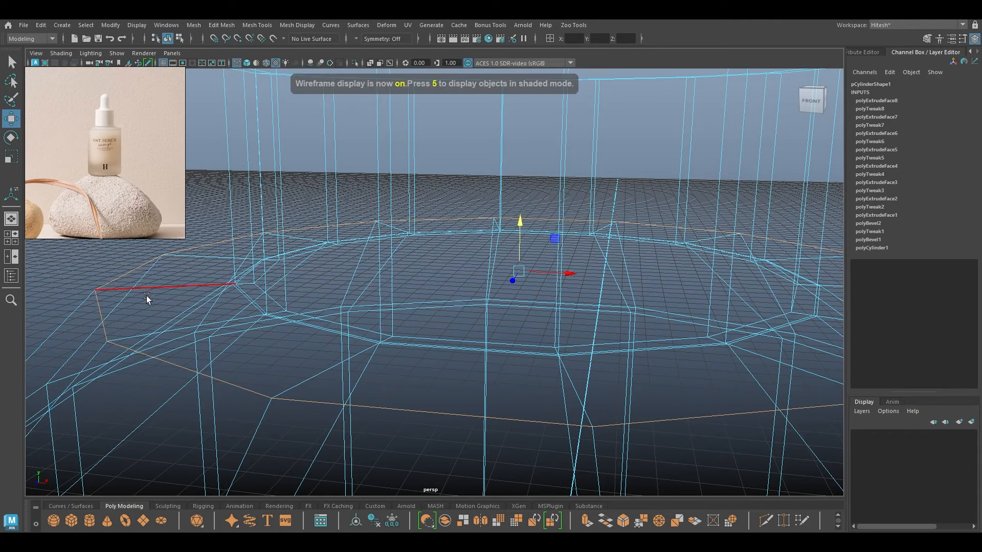
Select the neck-base edge loop and test scaling it, undoing both attempts.
double_click(242, 302)
alt+drag(242, 302, 305, 313)
key(5)
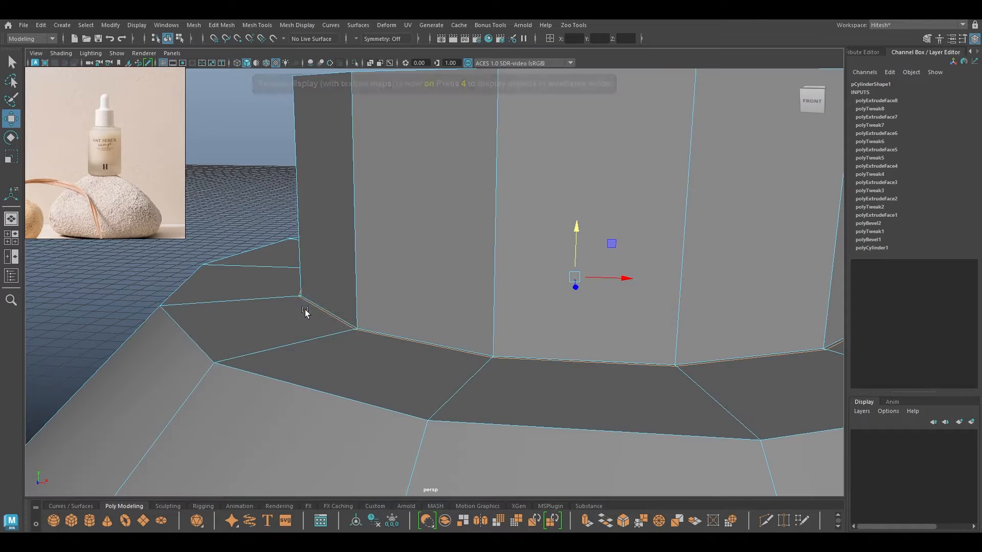
scroll(393, 317, down, 4)
scroll(397, 328, up, 3)
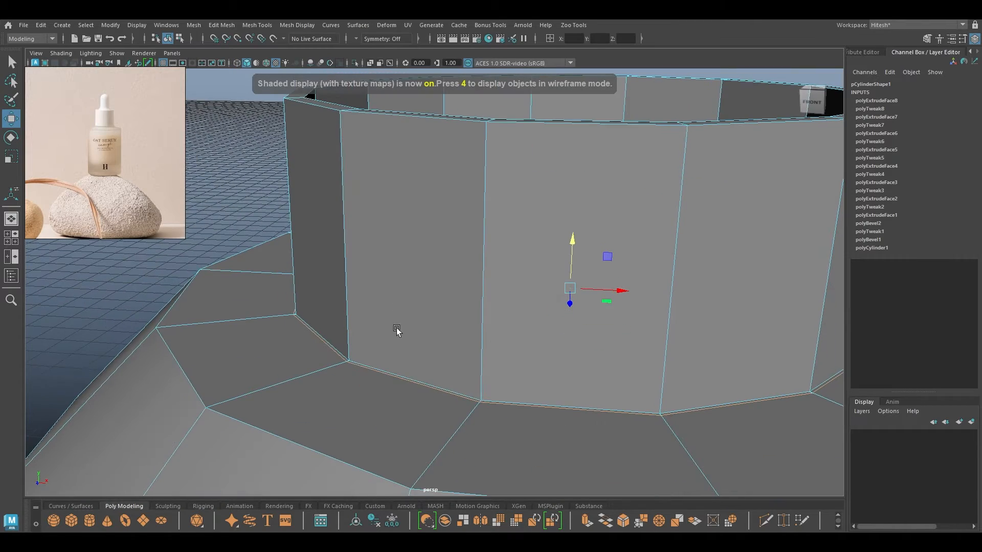
alt+drag(403, 366, 397, 407)
scroll(408, 282, up, 3)
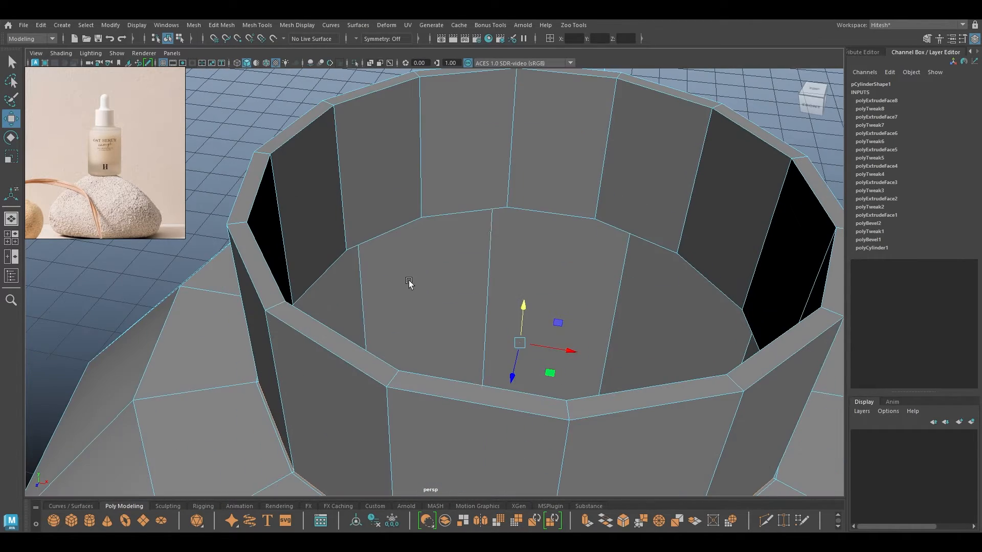
key(r)
drag(517, 343, 507, 346)
key(w)
key(ctrl+z)
key(r)
drag(515, 341, 479, 364)
key(ctrl+z)
In front wireframe view, raise the inner edge loop below the neck up to the neck's base.
click(281, 455)
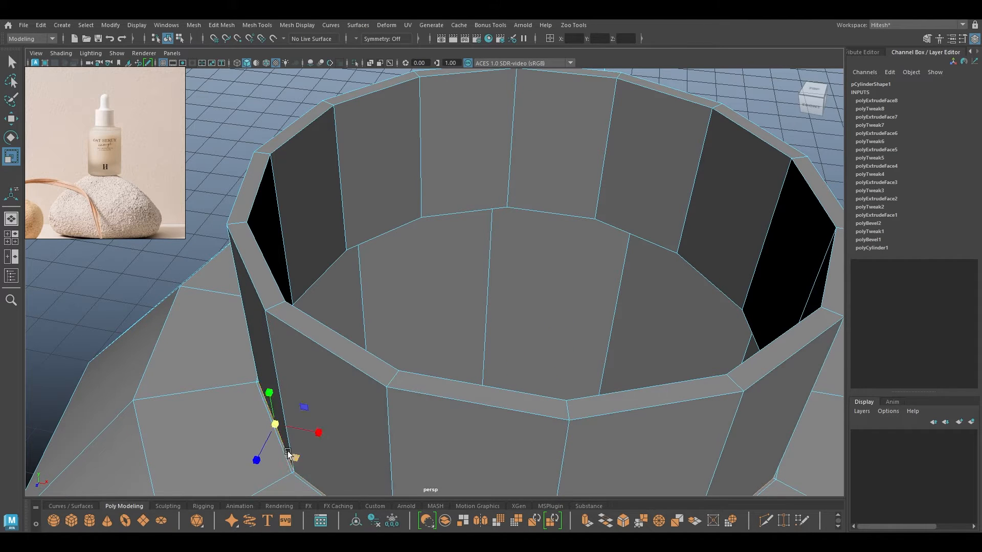
alt+drag(315, 430, 361, 316)
double_click(363, 316)
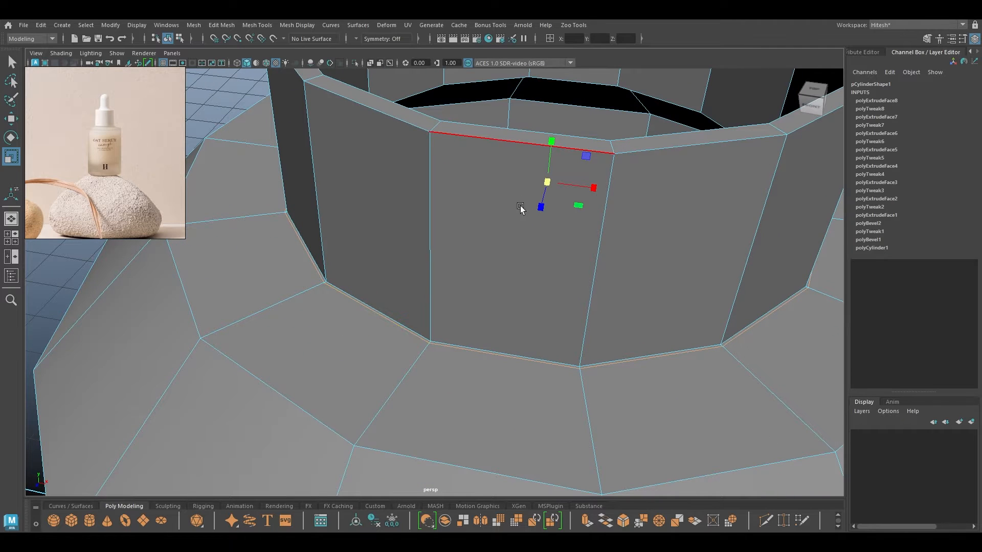
key(w)
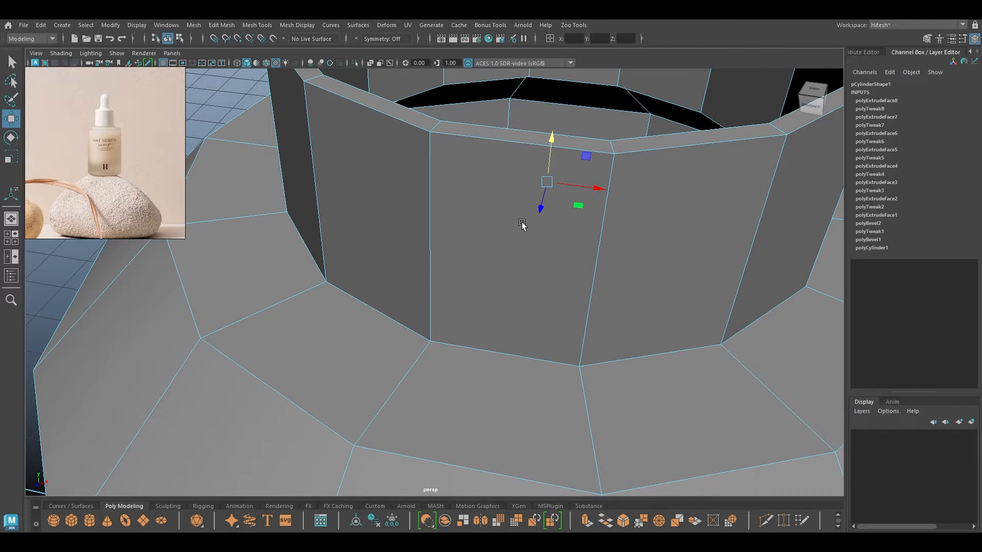
double_click(540, 123)
key(space)
drag(547, 177, 520, 243)
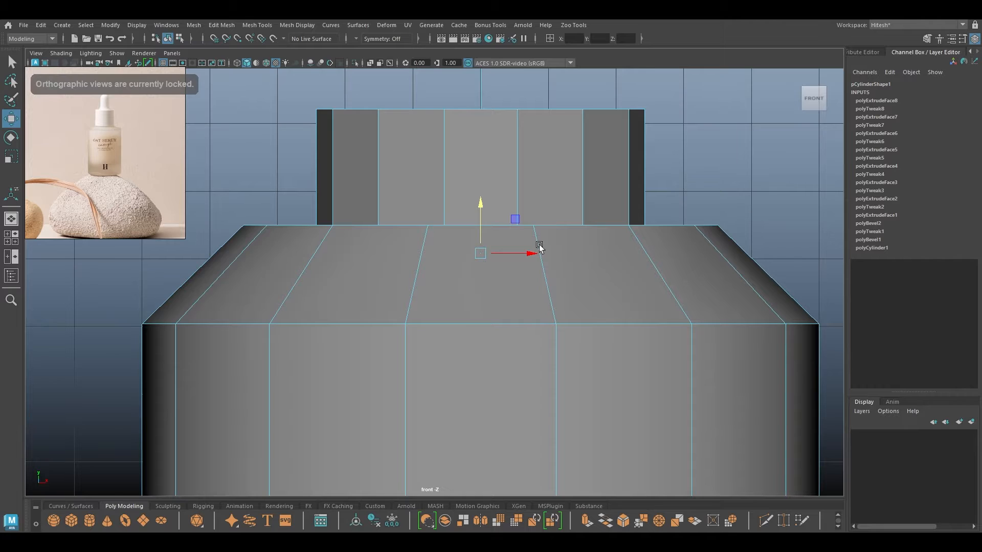
key(4)
drag(480, 206, 481, 183)
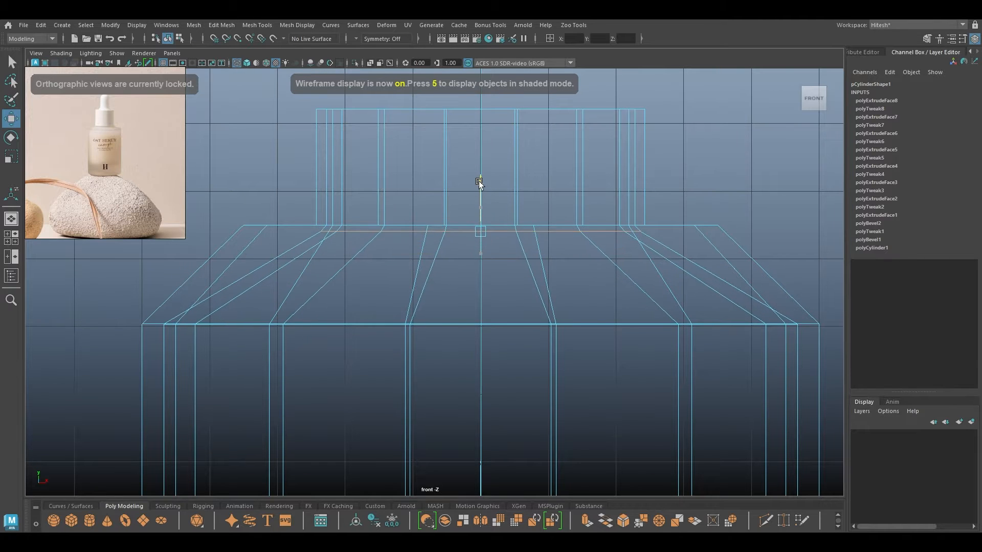
Widen the raised loop horizontally and nudge it slightly higher.
key(5)
key(4)
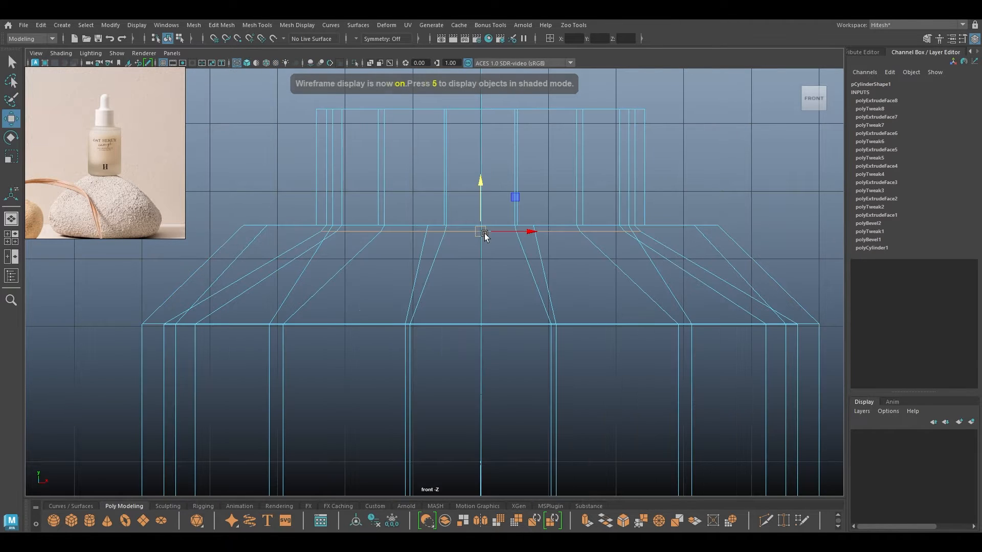
key(r)
drag(528, 231, 576, 245)
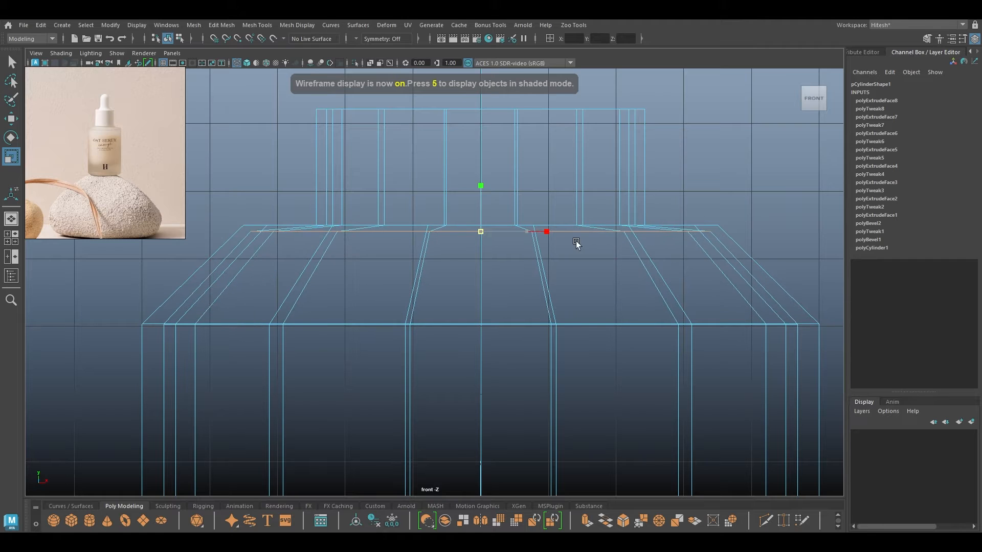
key(w)
drag(481, 188, 480, 135)
Return to shaded perspective view in object mode and reselect the bottle near its neck.
key(6)
key(space)
alt+right_drag(455, 228, 412, 39)
mouse_move(450, 307)
alt+mouse_down()
mouse_move(474, 221)
mouse_move(468, 235)
alt+mouse_up()
alt+middle_drag(469, 235, 410, 197)
right_drag(410, 200, 460, 179)
click(565, 158)
alt+drag(564, 166, 464, 202)
click(423, 233)
alt+middle_drag(464, 201, 444, 286)
alt+right_drag(444, 286, 455, 327)
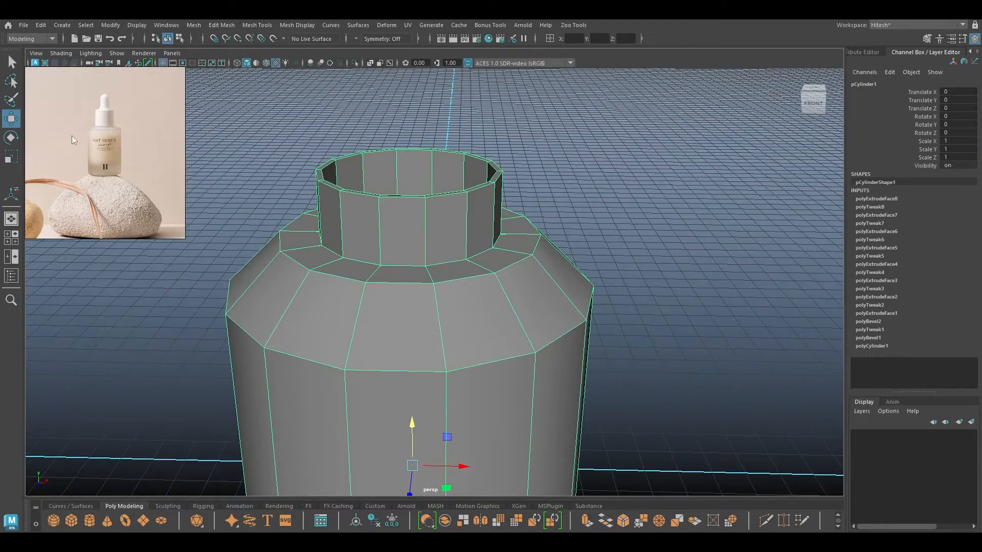
Duplicate the bottle's neck faces into a separate piece.
scroll(99, 112, up, 4)
alt+middle_drag(453, 213, 455, 224)
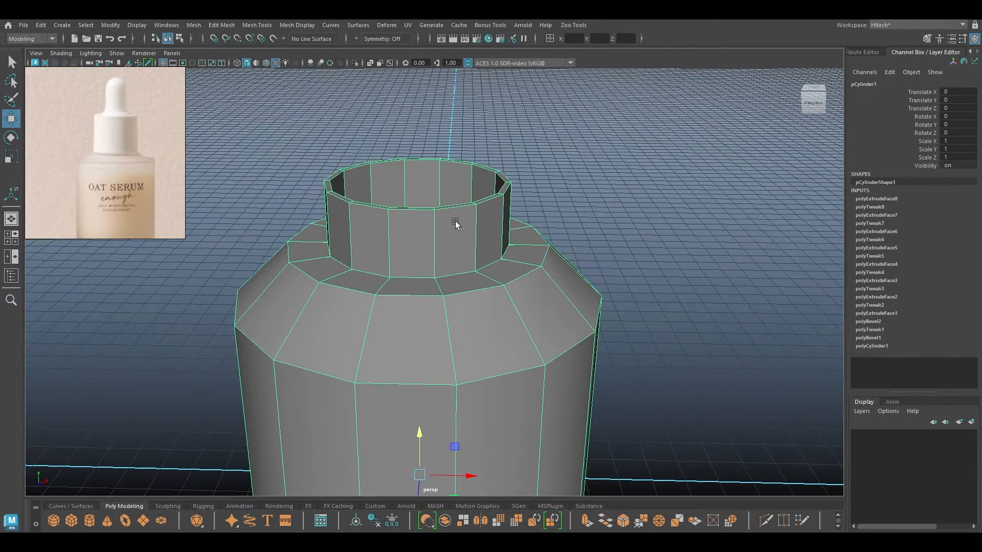
right_drag(566, 134, 557, 363)
click(484, 215)
click(470, 225)
key(b)
click(581, 174)
Center the pivot of the duplicated neck piece.
click(475, 221)
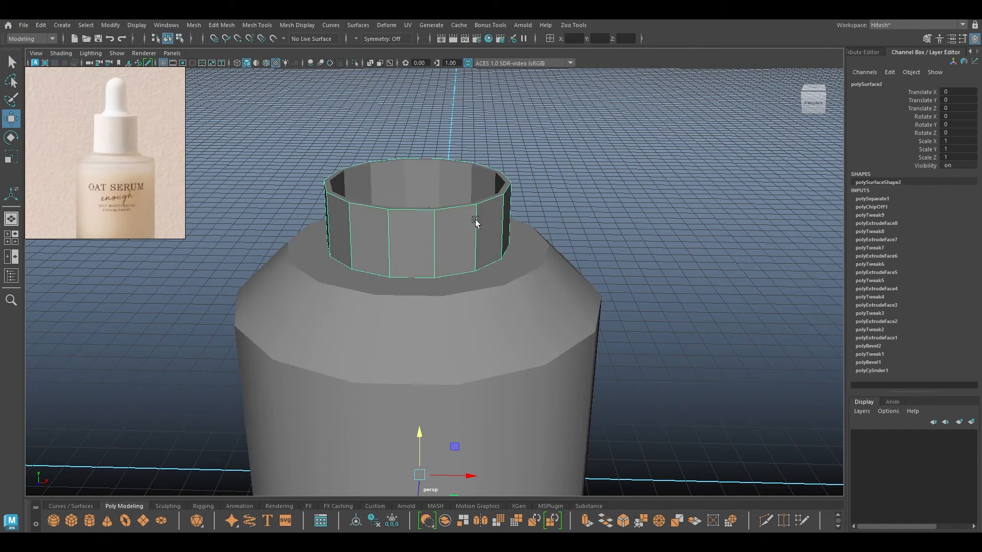
key(space)
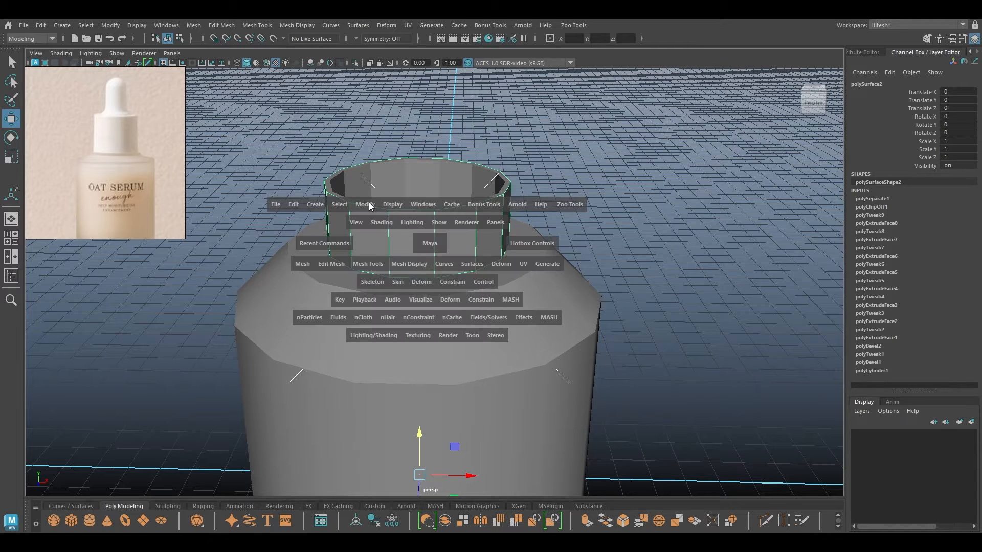
drag(371, 206, 387, 286)
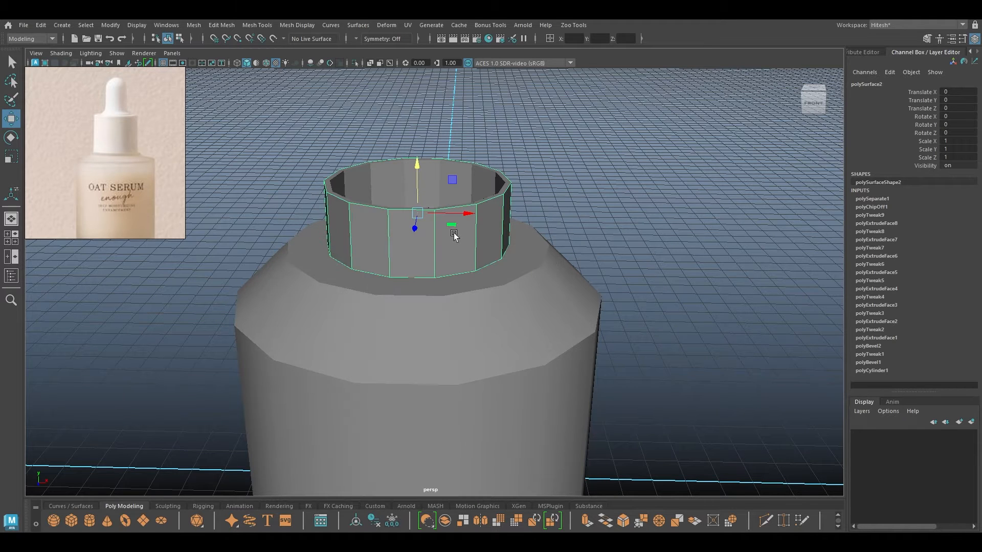
key(r)
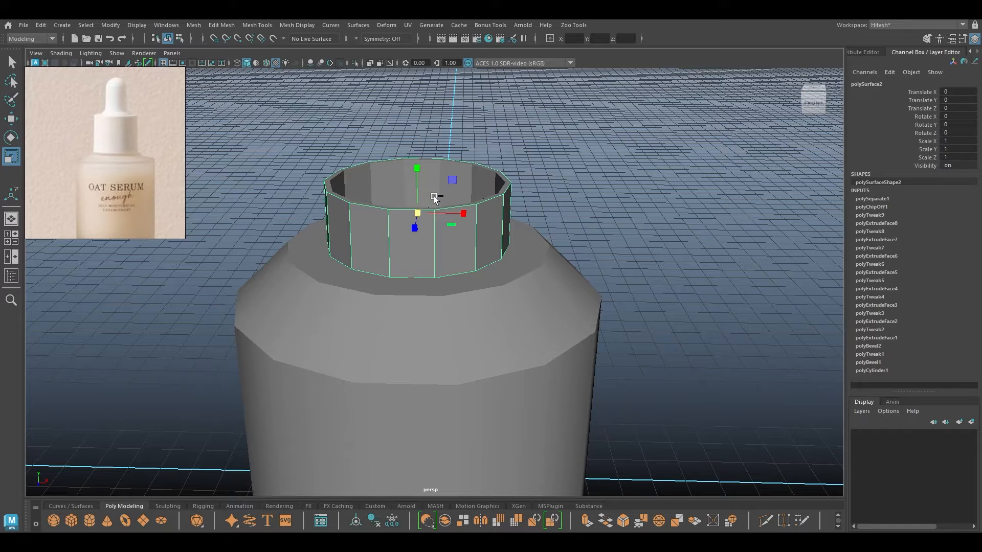
key(w)
Raise the piece's top rim loop to lengthen it, then extrude the rim inward into a lip.
right_drag(615, 148, 606, 105)
double_click(460, 210)
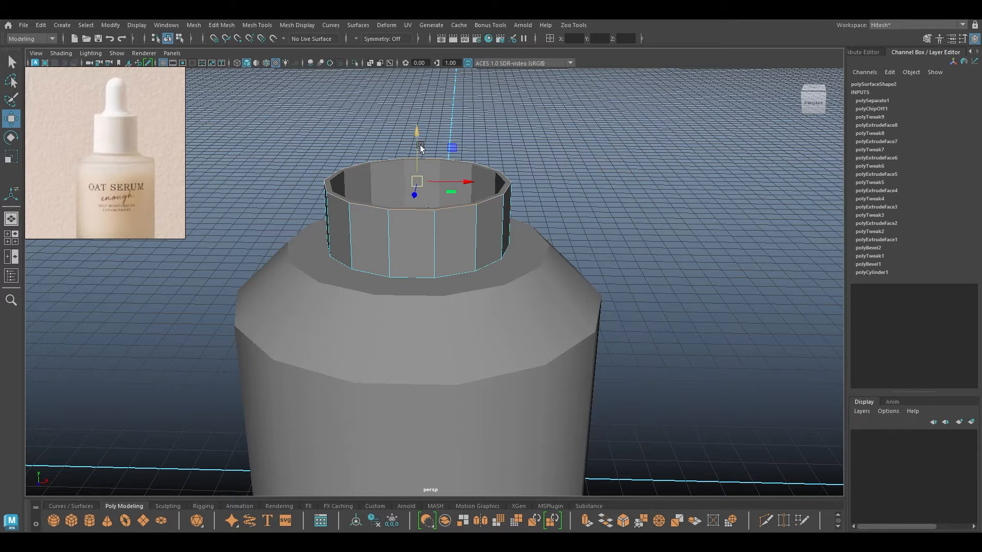
drag(415, 131, 416, 85)
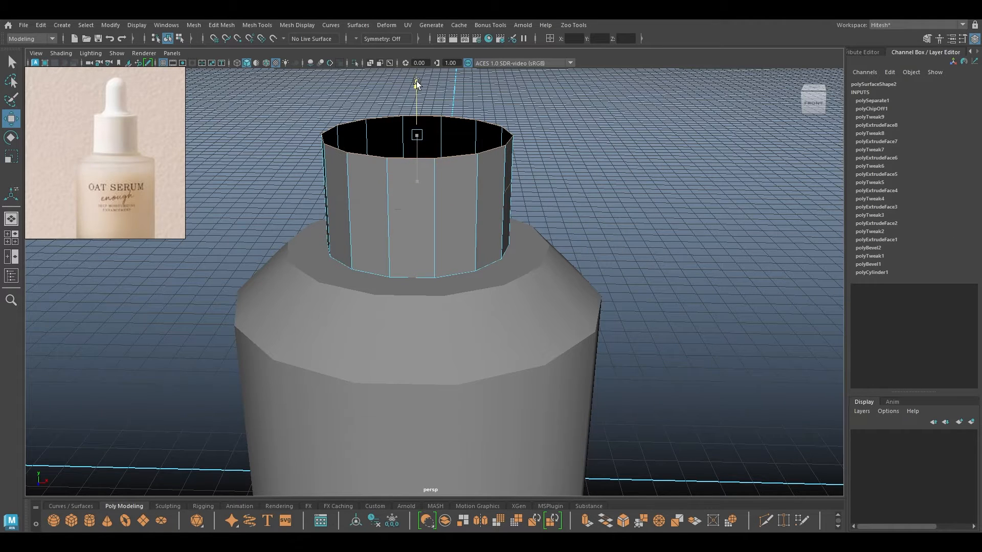
key(r)
shift+drag(419, 136, 389, 145)
key(w)
alt+drag(383, 189, 409, 257)
key(r)
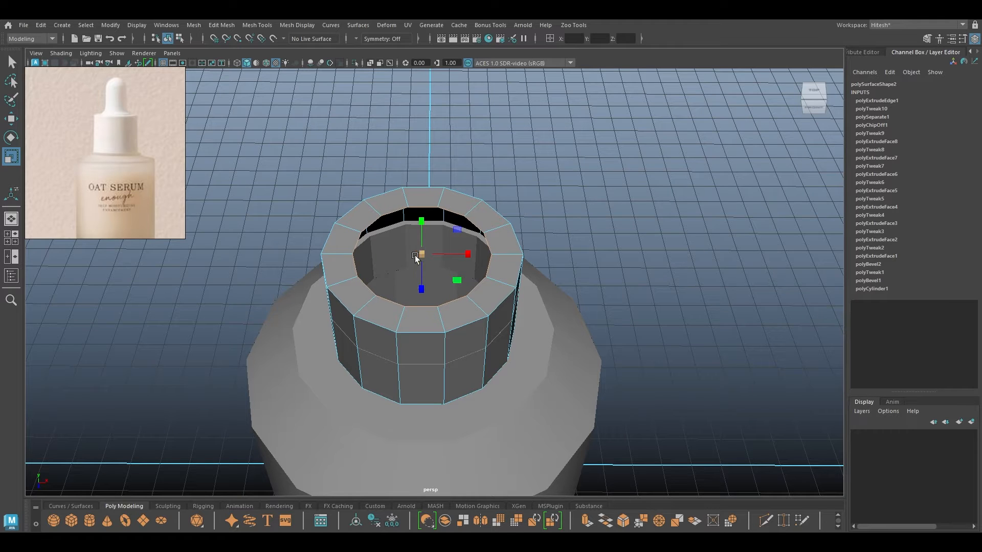
Extrude the collar's inner rim edges downward and push the new lip lower.
key(w)
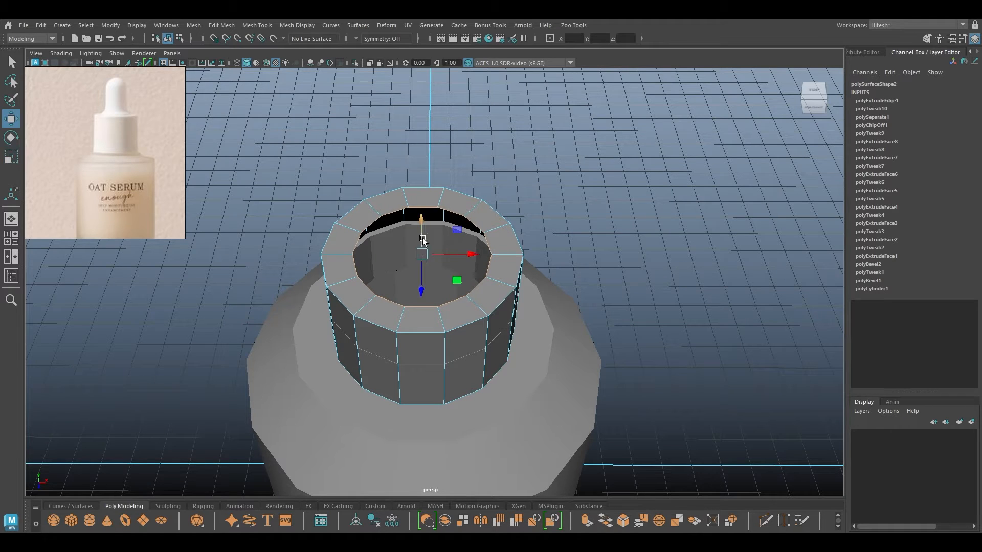
shift+drag(420, 221, 402, 282)
right_drag(397, 242, 448, 227)
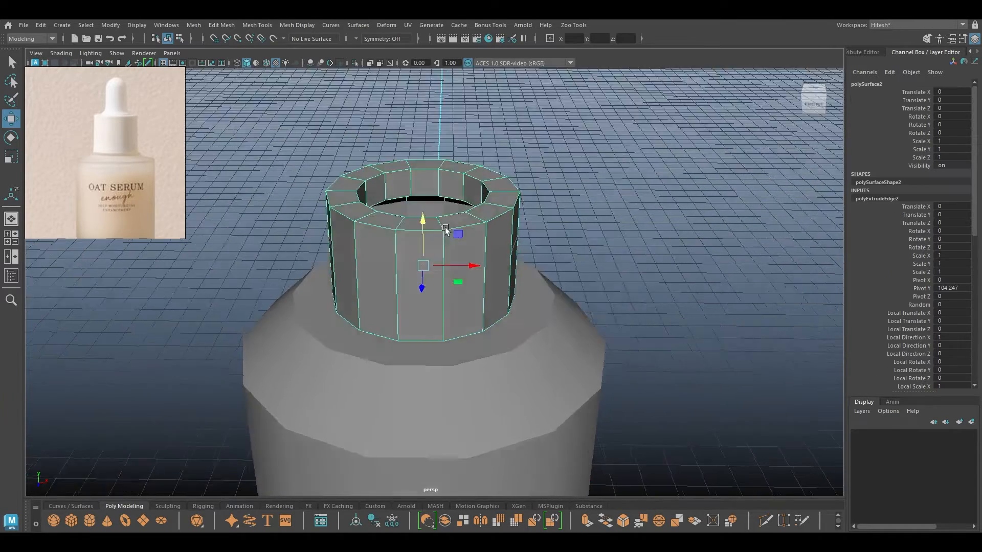
alt+drag(449, 226, 437, 267)
Extrude the whole collar piece with a wall thickness of 0.65.
key(r)
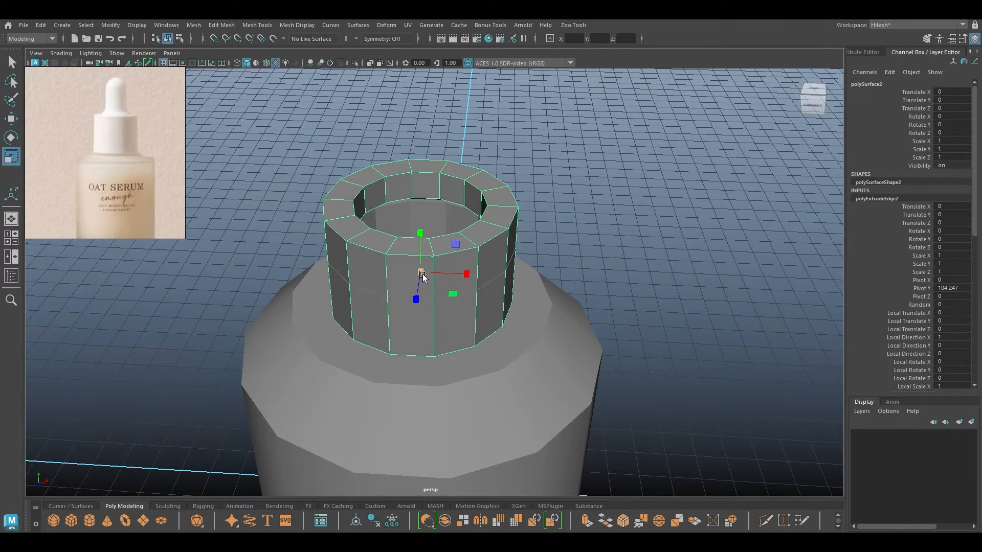
key(ctrl+e)
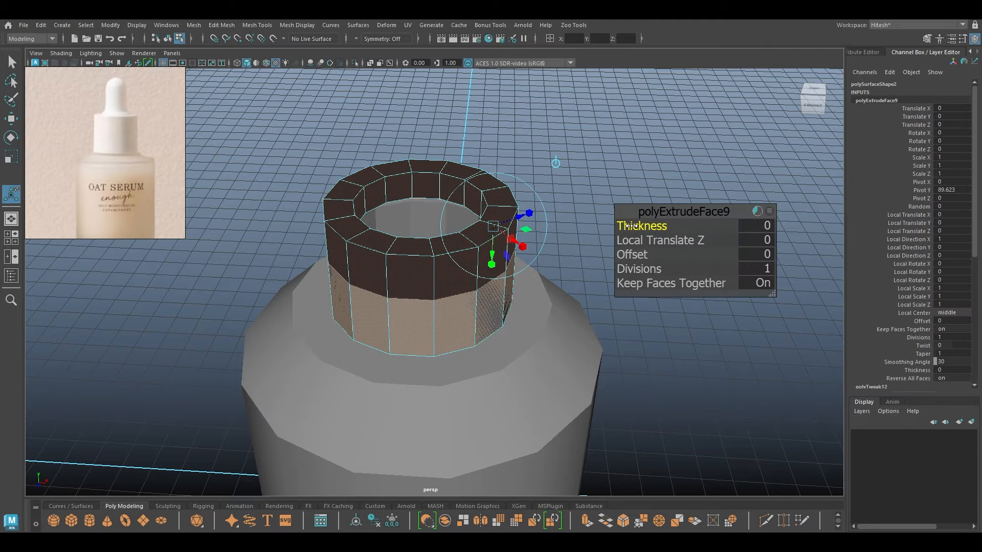
drag(631, 225, 660, 221)
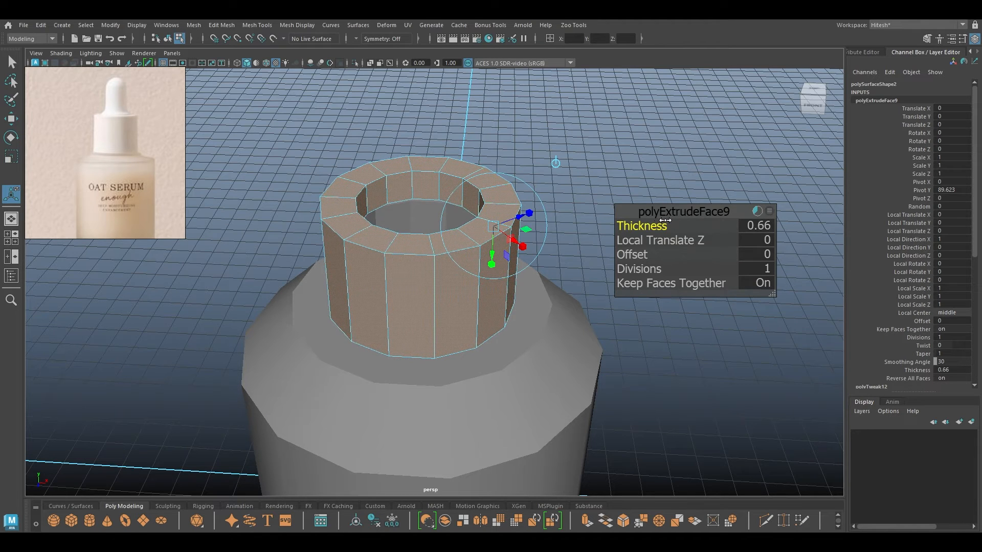
key(w)
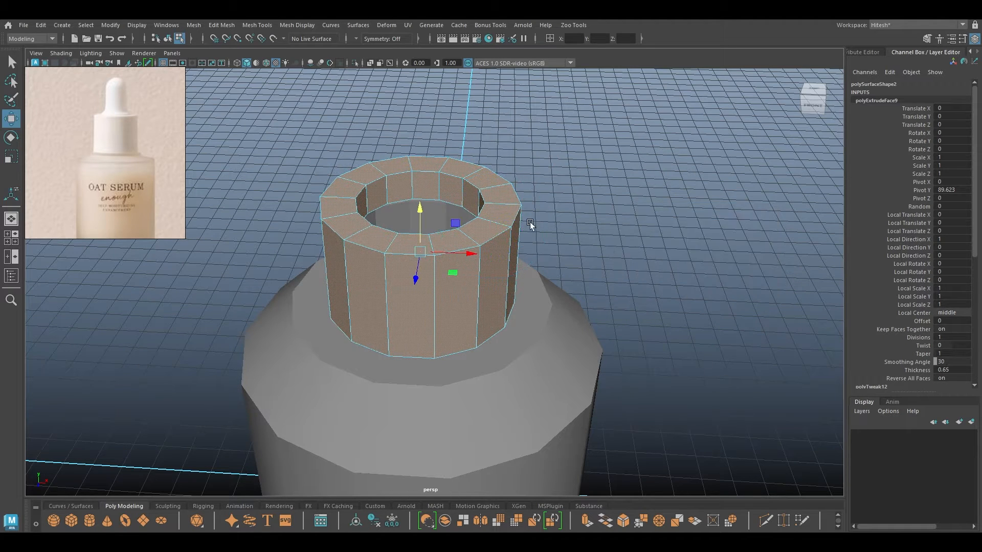
alt+drag(527, 223, 328, 199)
right_click(461, 187)
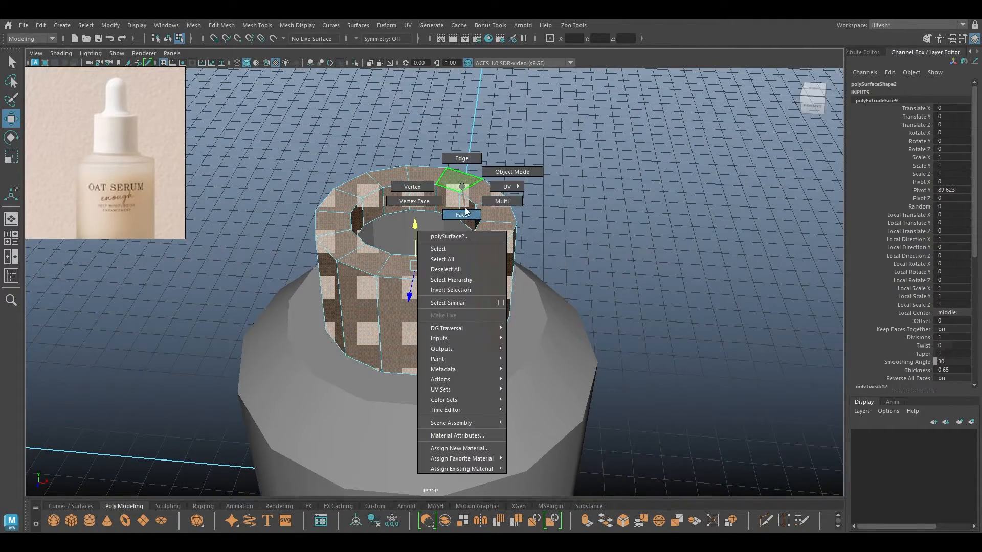
Duplicate the collar's inner face loop as a new ring and center its pivot.
right_drag(461, 217, 461, 219)
click(540, 172)
click(466, 209)
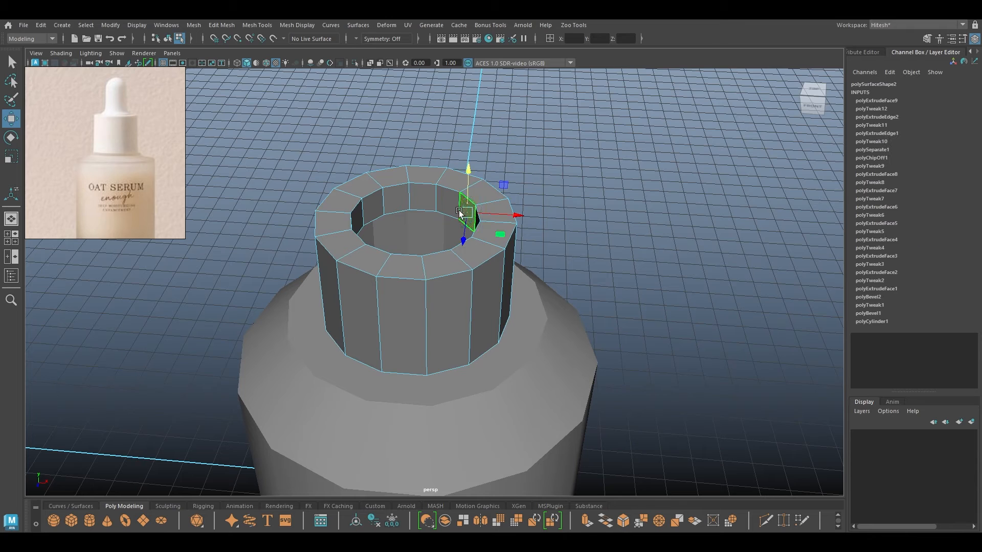
shift+double_click(438, 204)
shift+right_click(439, 205)
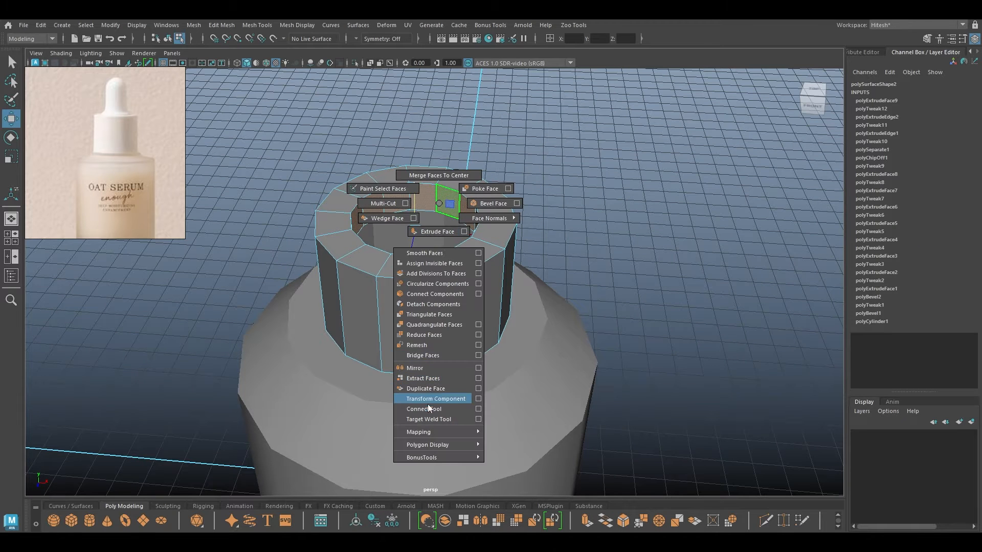
click(427, 388)
click(615, 173)
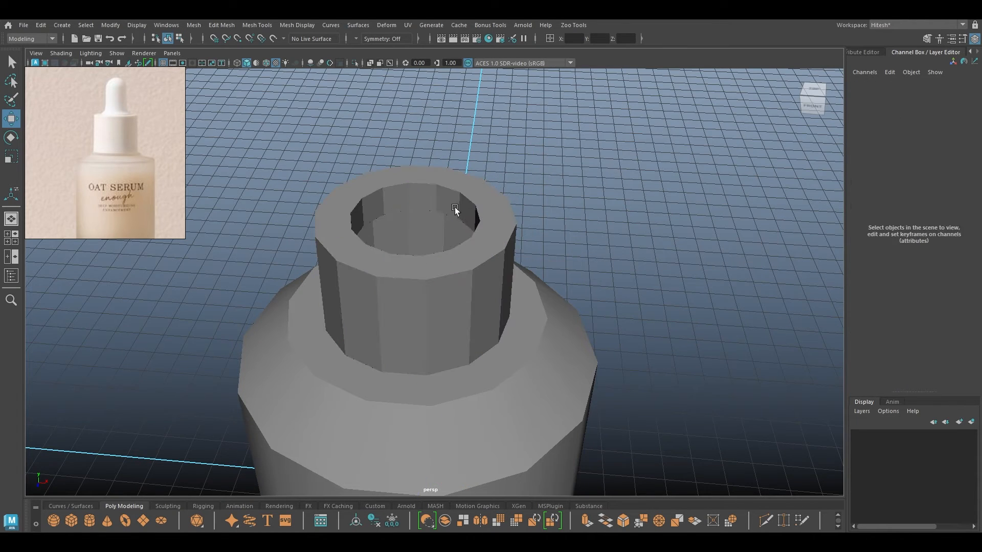
click(450, 205)
key(space)
click(395, 161)
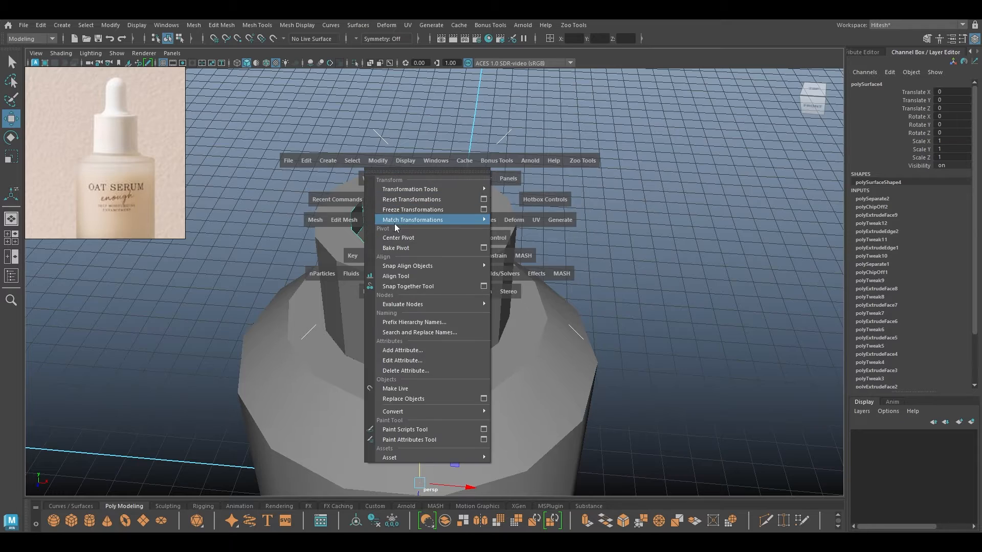
click(394, 223)
Extrude the ring's edge loop and scale it inward into a flat flange.
alt+drag(459, 164, 460, 148)
alt+middle_drag(459, 149, 467, 250)
right_drag(552, 200, 553, 172)
click(472, 238)
double_click(471, 237)
key(r)
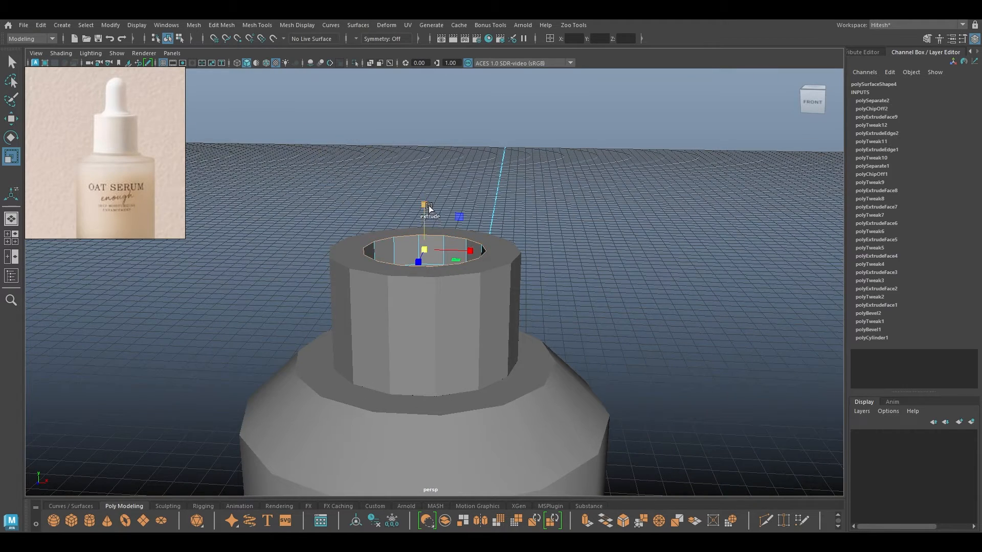
key(w)
shift+drag(426, 205, 427, 199)
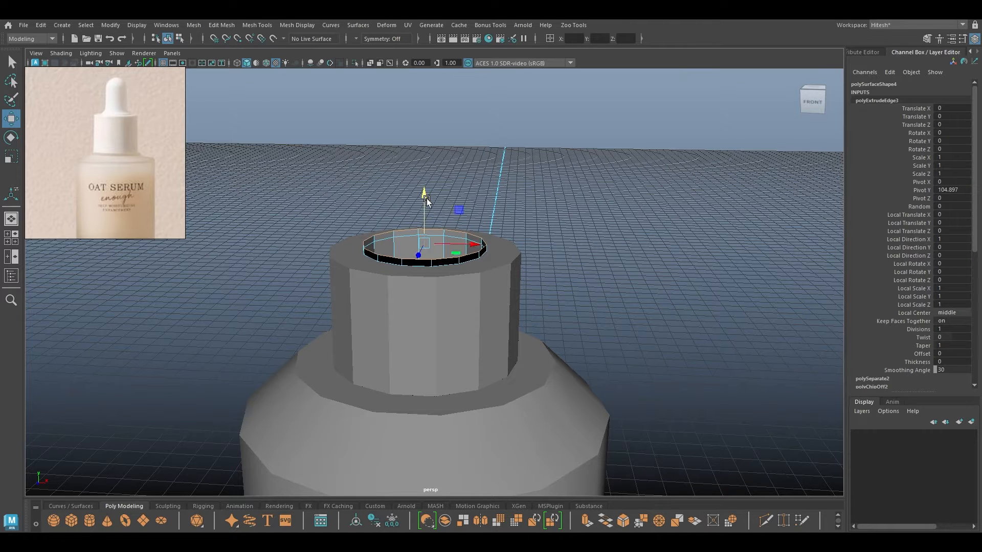
key(r)
shift+drag(425, 243, 423, 218)
key(w)
click(423, 206)
Extrude the flange's inner loop straight up into a tall dropper tube.
double_click(422, 234)
key(r)
drag(421, 258, 419, 257)
key(w)
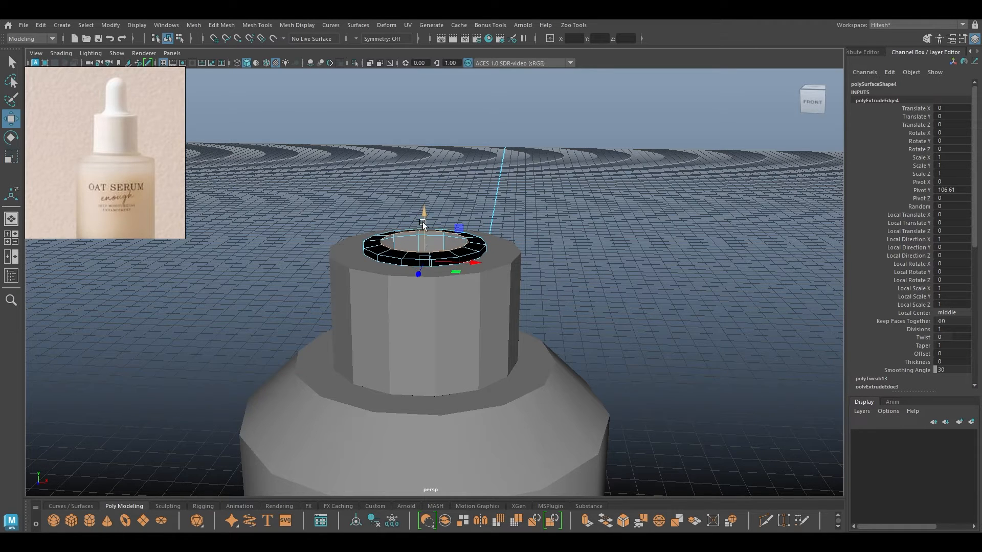
drag(424, 217, 423, 212)
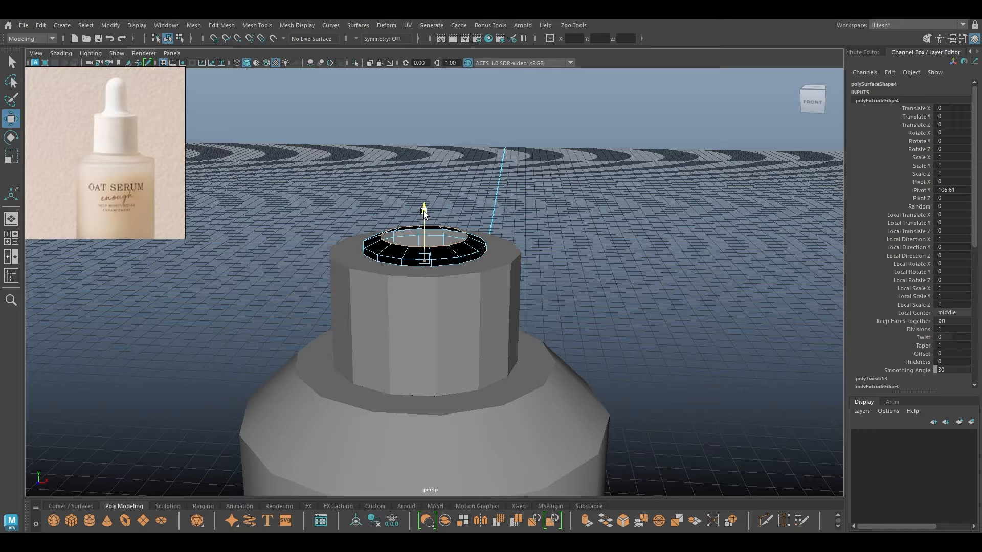
key(r)
key(w)
shift+drag(424, 212, 429, 106)
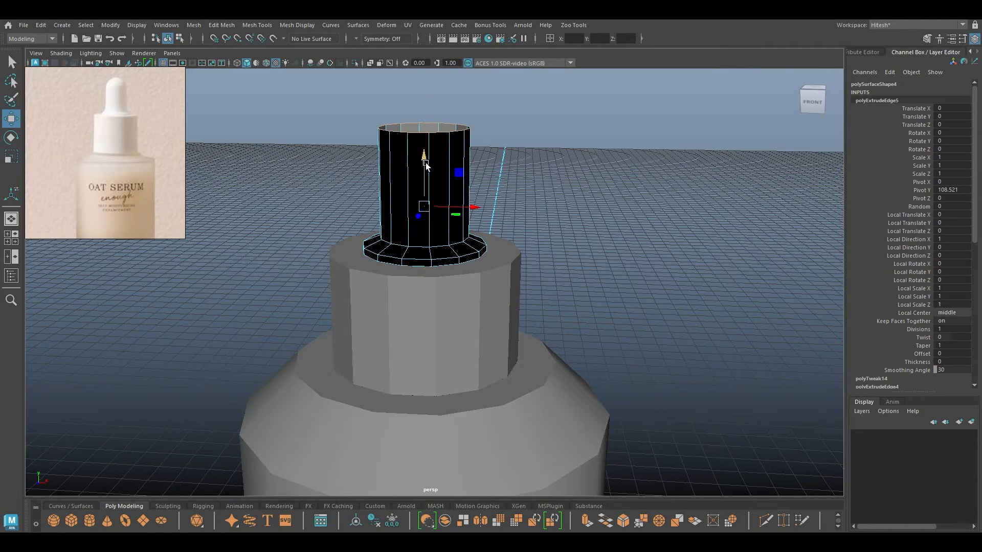
key(r)
shift+drag(425, 200, 418, 251)
key(f)
key(ctrl+z)
right_drag(451, 169, 509, 119)
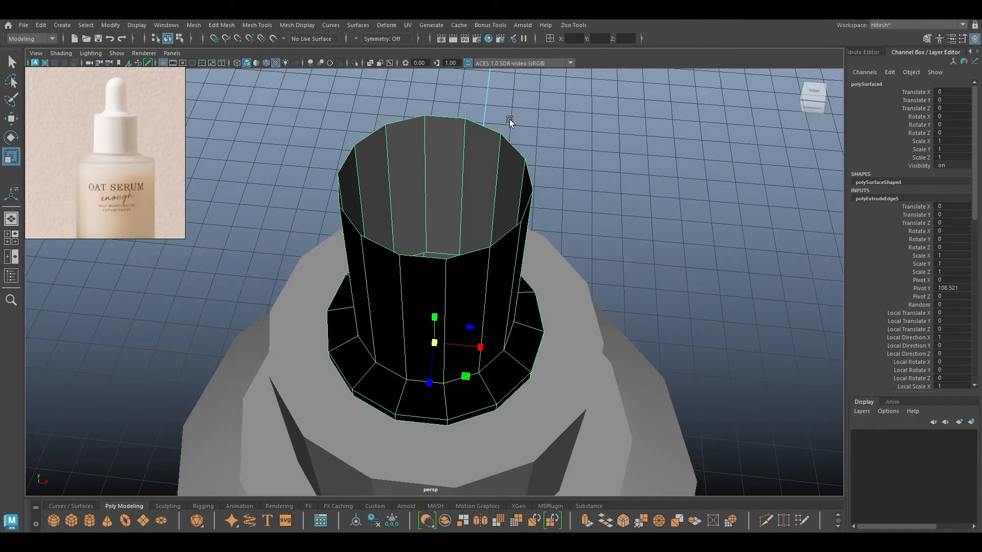
Reverse the dropper tube's normals to fix its inverted shading.
click(297, 25)
click(319, 73)
alt+drag(490, 191, 341, 197)
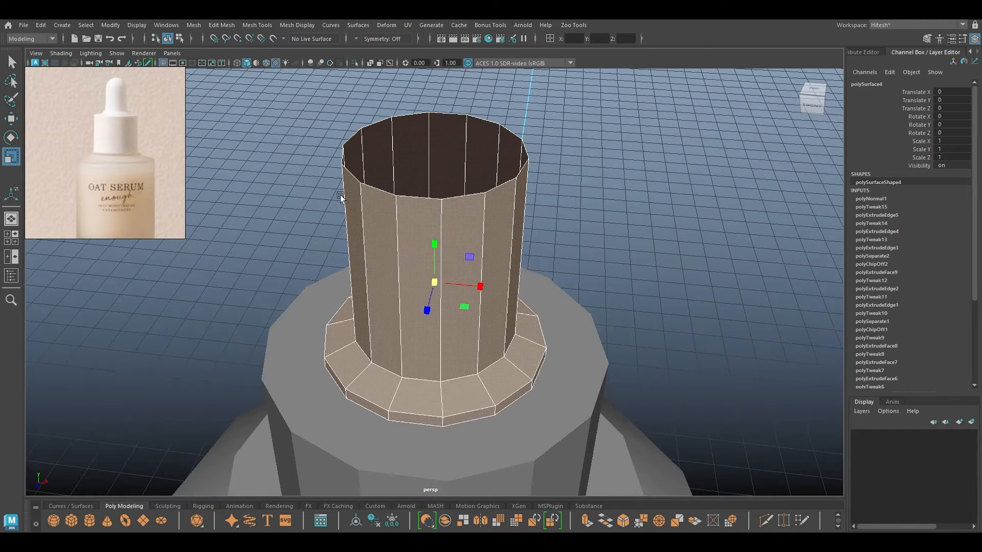
Cap the tube's top by merging its border to center, then bevel with fraction 1, five segments.
right_drag(447, 199, 457, 183)
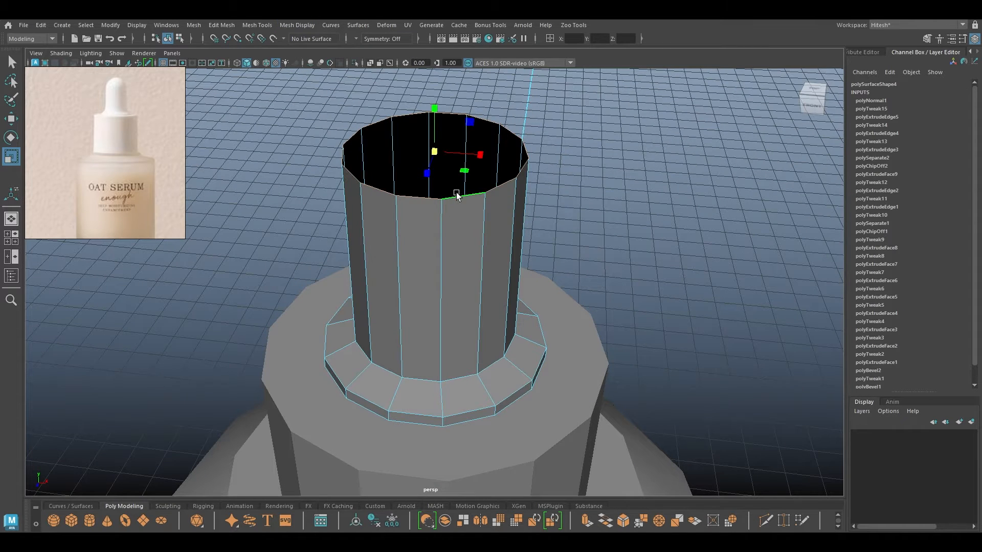
shift+drag(436, 158, 401, 160)
key(w)
shift+right_drag(400, 161, 429, 74)
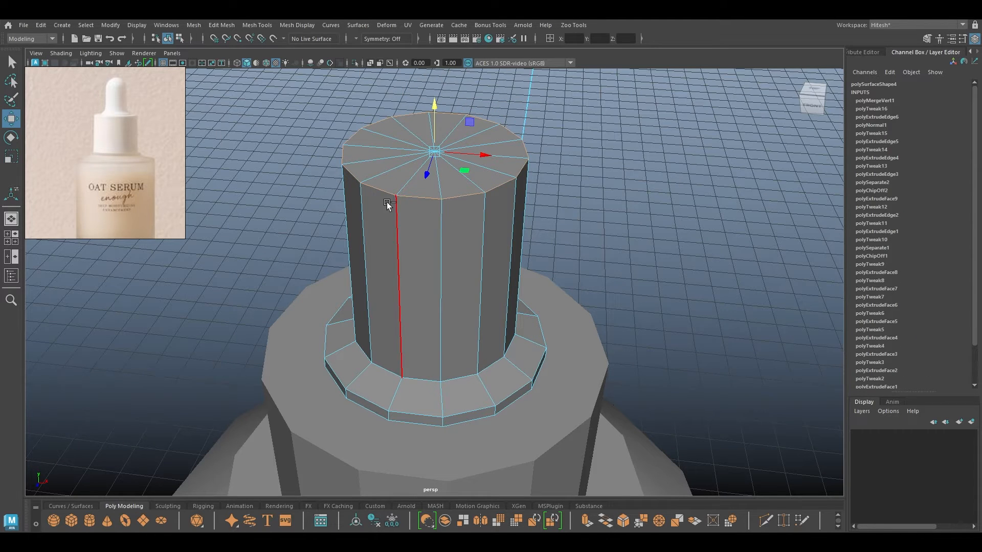
key(ctrl+b)
drag(644, 226, 898, 271)
Merge the vertices at the dome's top with a 0.19 threshold.
key(w)
alt+drag(482, 199, 468, 140)
right_click(557, 165)
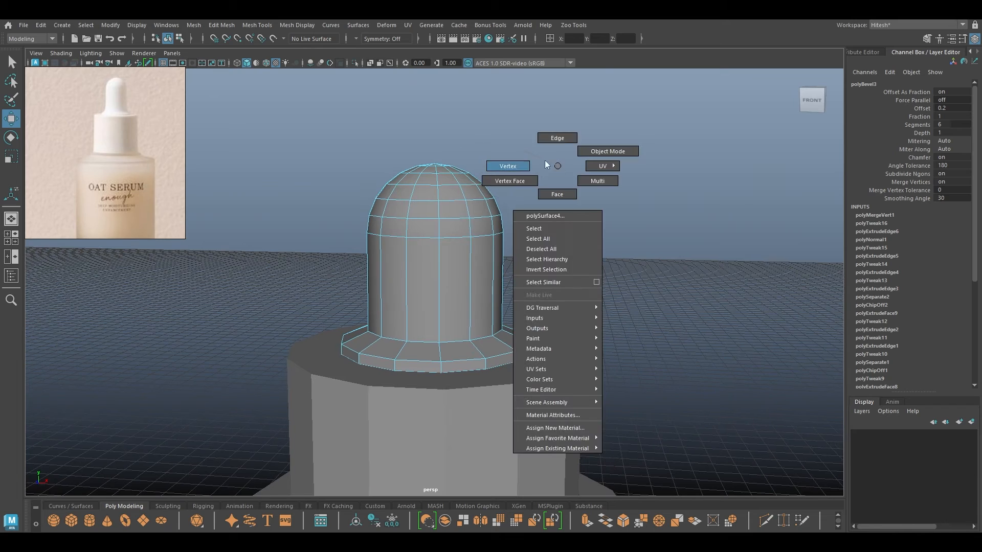
click(545, 161)
drag(532, 132, 246, 217)
right_click(439, 186)
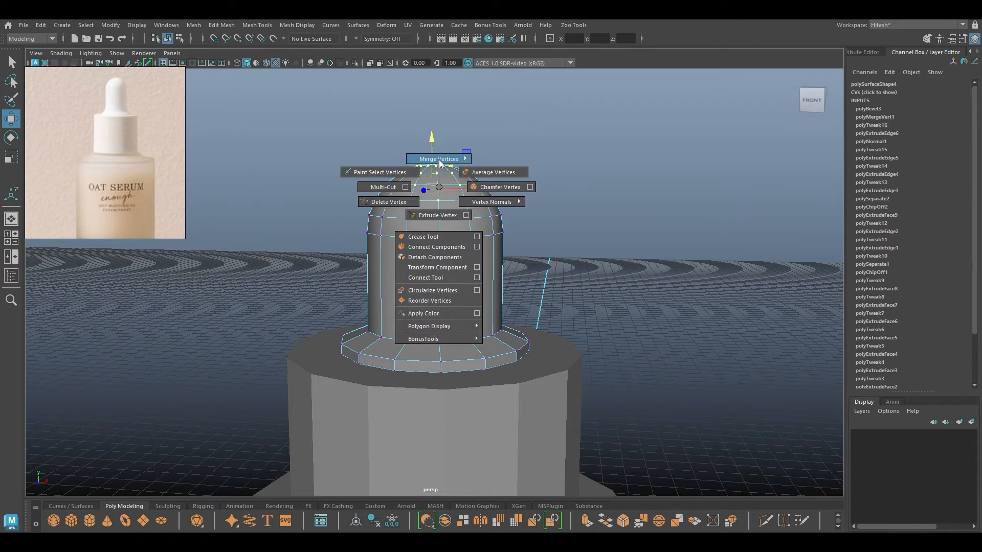
shift+right_drag(441, 163, 519, 148)
alt+drag(591, 158, 598, 222)
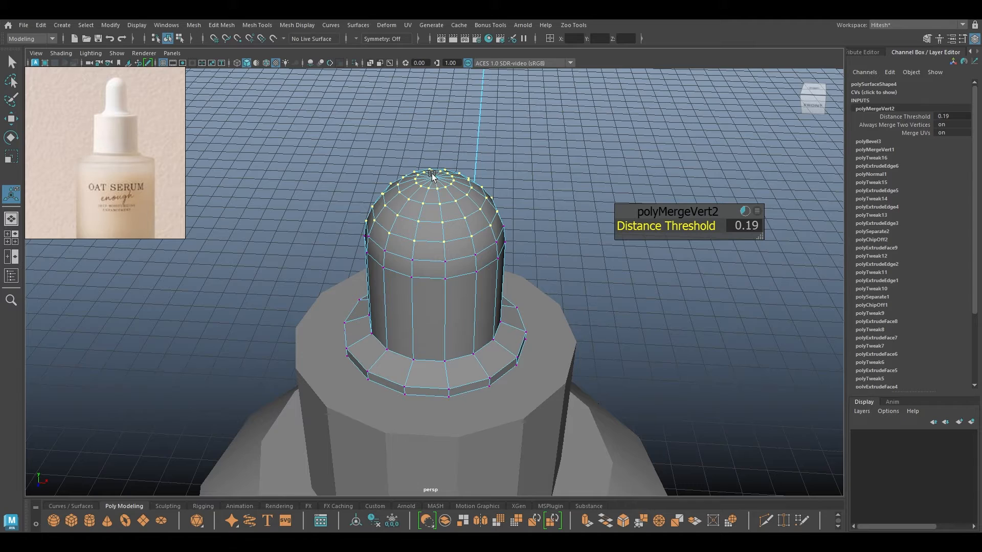
key(w)
Select the dome-top vertices and lift them higher along Y.
alt+drag(418, 231, 415, 192)
right_drag(416, 192, 462, 158)
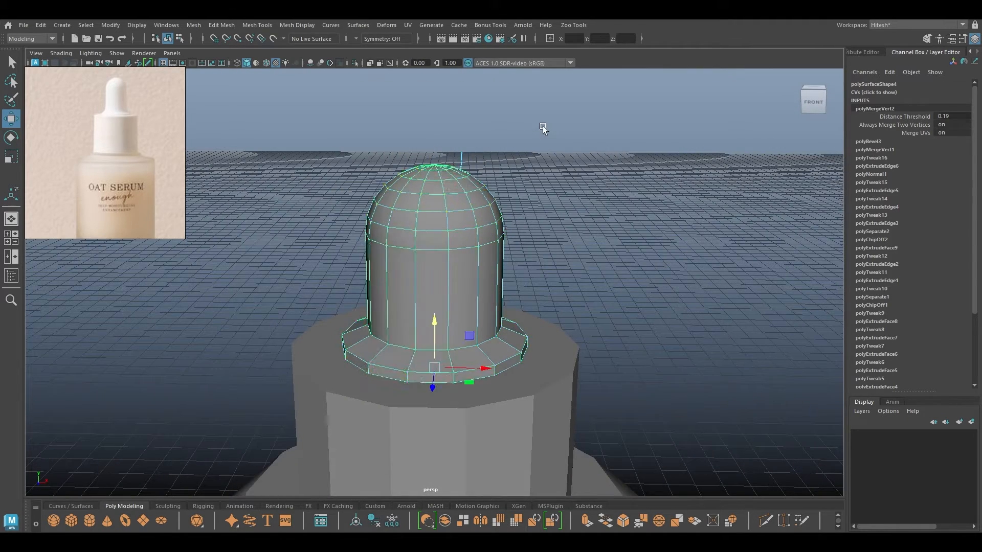
click(542, 127)
alt+drag(538, 177, 535, 150)
click(488, 217)
right_drag(548, 155, 484, 154)
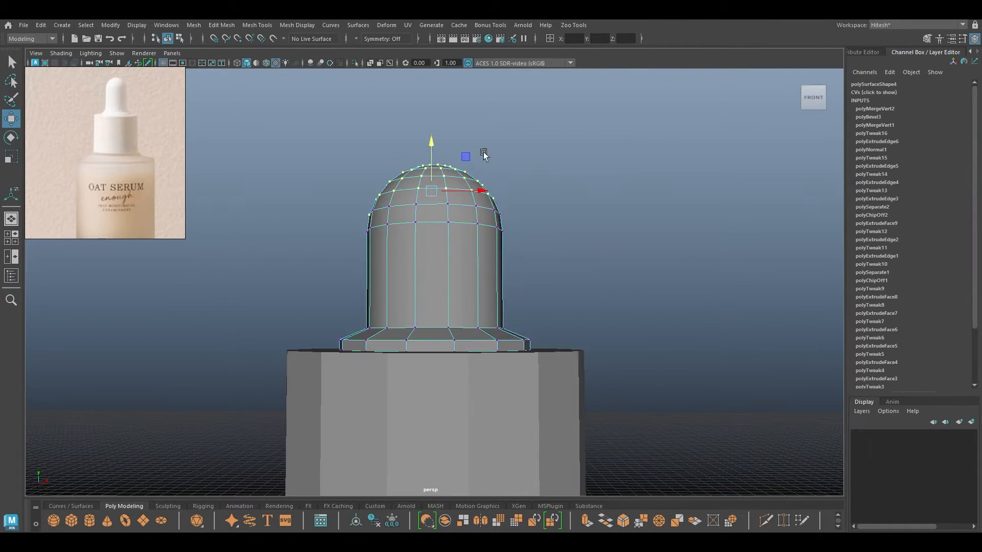
drag(557, 135, 302, 269)
drag(436, 152, 436, 97)
alt+drag(420, 220, 416, 284)
Return to object mode, deselect, and orbit out to review the whole bottle.
right_drag(419, 243, 497, 210)
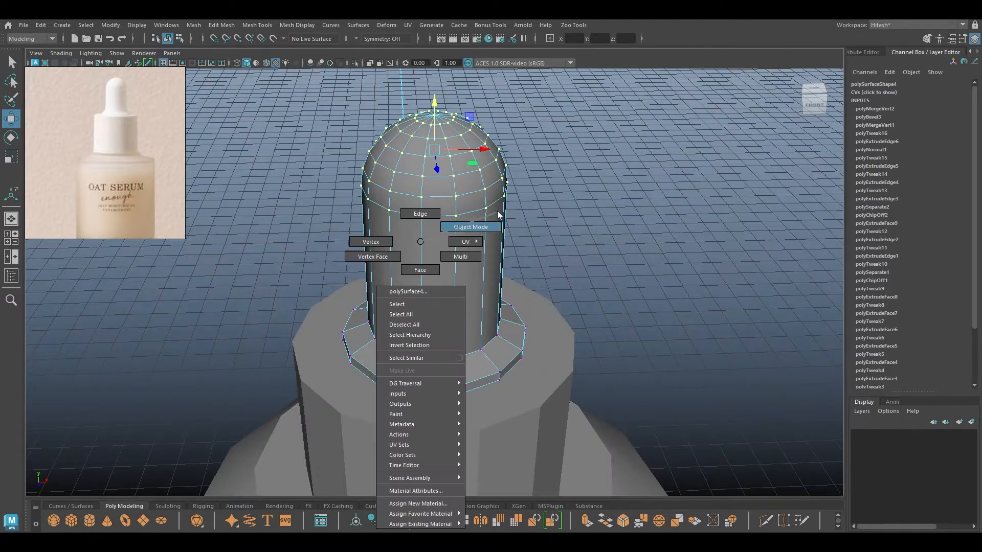
click(557, 255)
alt+drag(559, 324, 423, 297)
alt+right_drag(423, 296, 428, 190)
alt+drag(428, 189, 413, 302)
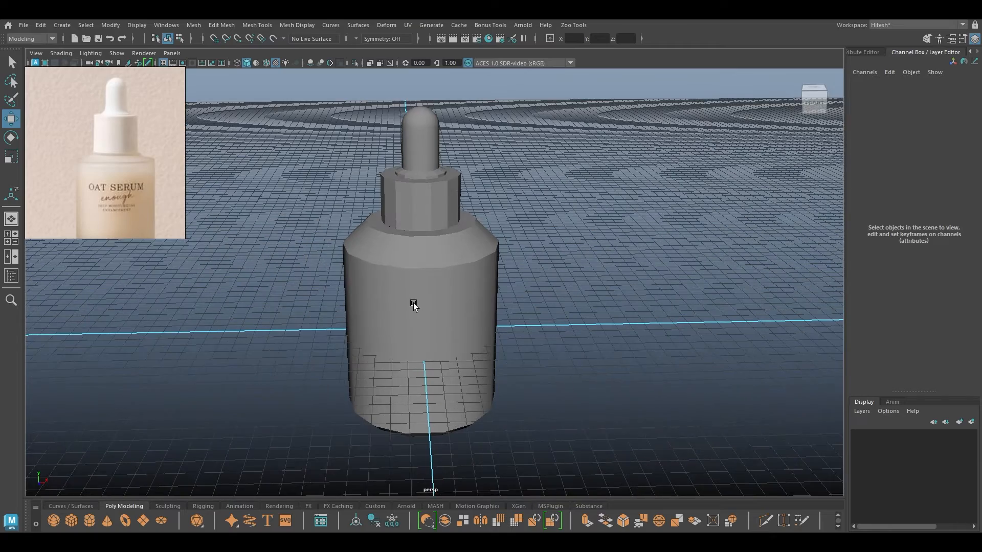
Isolate the bottle body and switch it to edge editing at the neck.
click(449, 284)
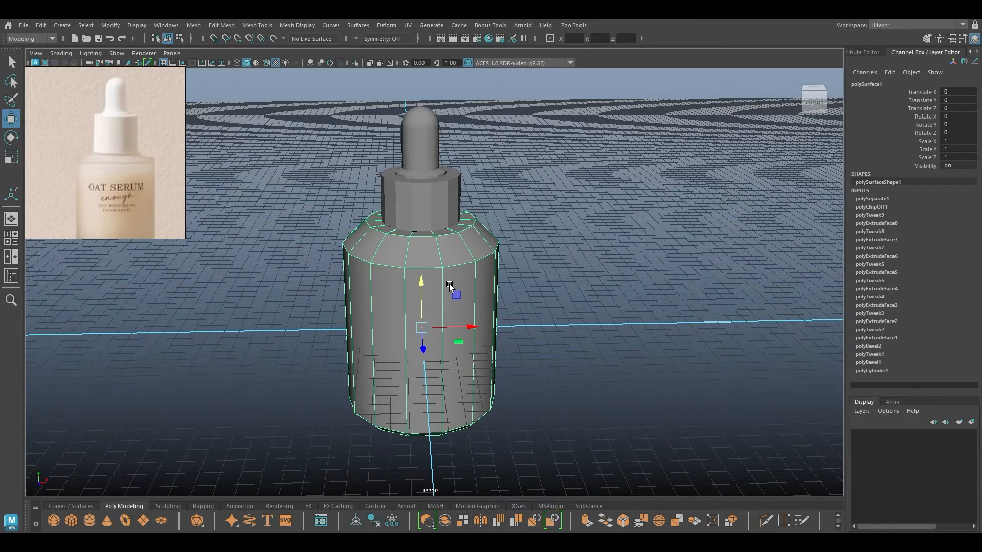
key(alt+h)
alt+drag(452, 252, 407, 233)
scroll(407, 233, up, 5)
alt+middle_drag(380, 220, 422, 304)
right_drag(379, 241, 381, 213)
click(382, 250)
Bevel the neck's inner rim edge loop with chamfering turned off.
double_click(378, 229)
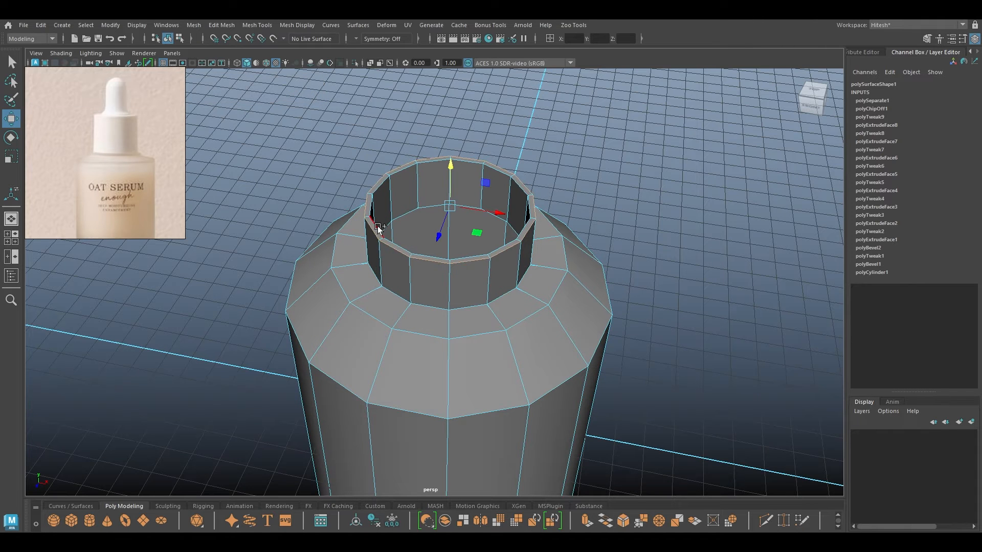
key(ctrl+b)
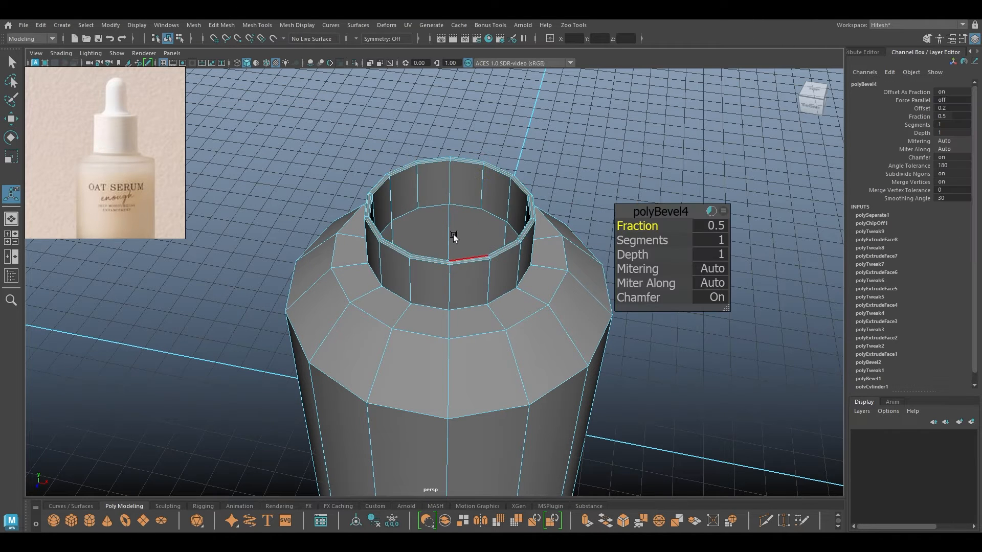
scroll(455, 186, up, 3)
scroll(455, 185, up, 4)
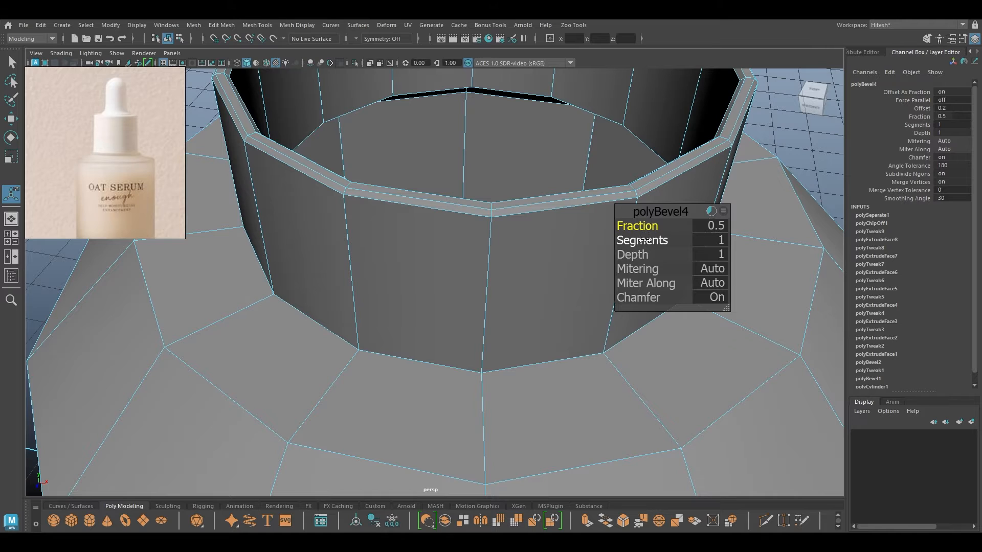
drag(650, 298, 437, 263)
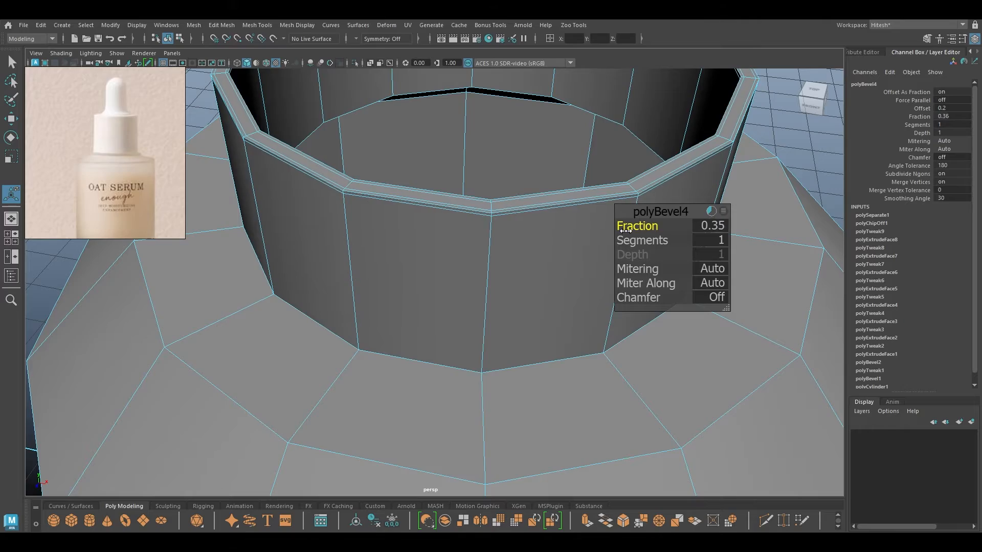
key(w)
Bevel the neck's inner border edge loop at fraction 0.09 with chamfer off.
scroll(401, 278, down, 5)
alt+drag(401, 278, 311, 180)
double_click(325, 163)
scroll(368, 185, up, 6)
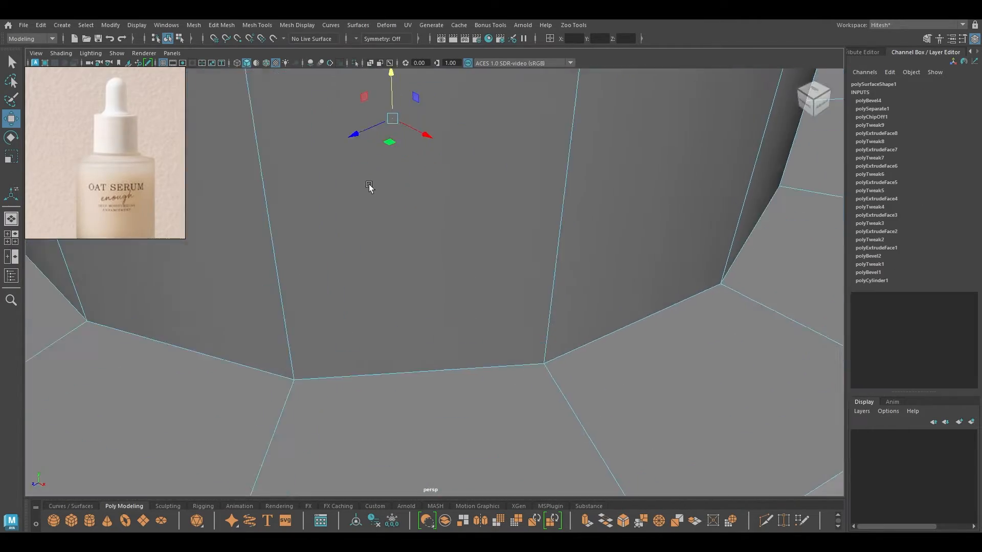
alt+middle_drag(370, 189, 414, 419)
alt+drag(414, 419, 362, 326)
scroll(363, 328, down, 3)
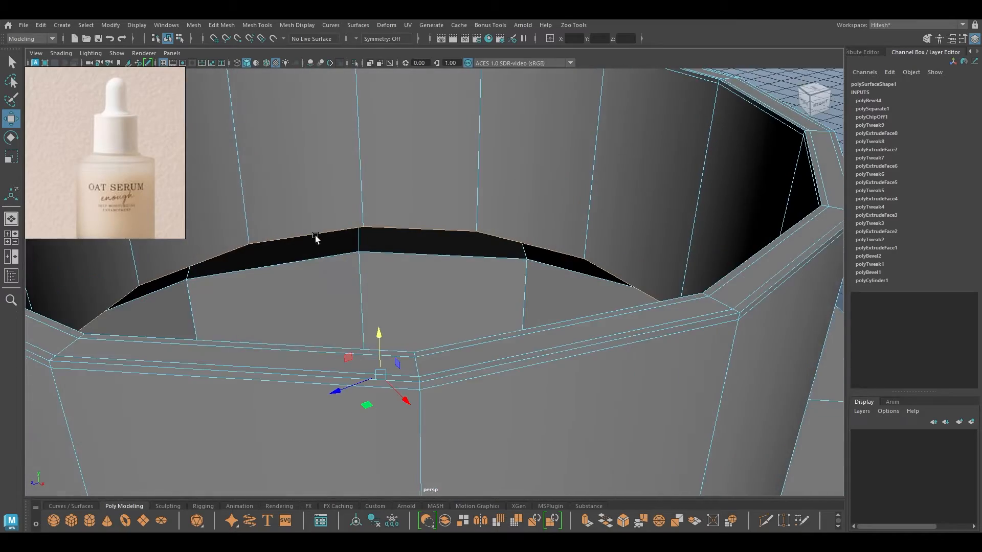
alt+drag(315, 236, 441, 221)
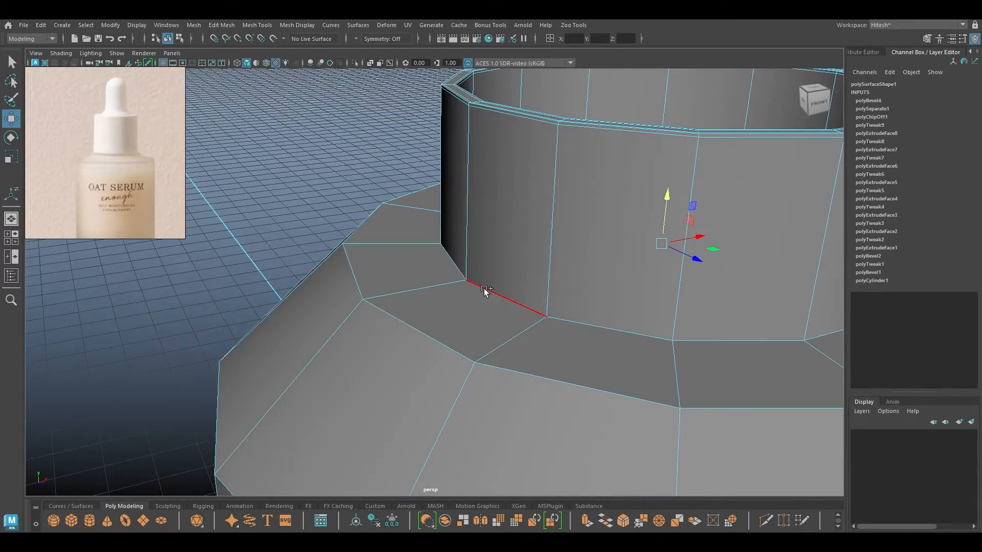
scroll(493, 312, down, 2)
alt+drag(493, 311, 382, 134)
key(ctrl+b)
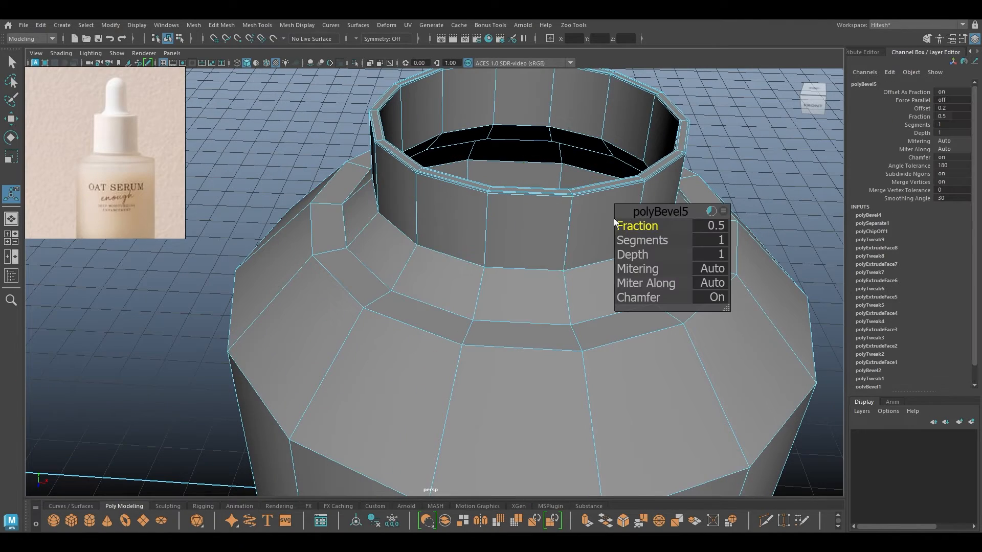
drag(635, 227, 615, 235)
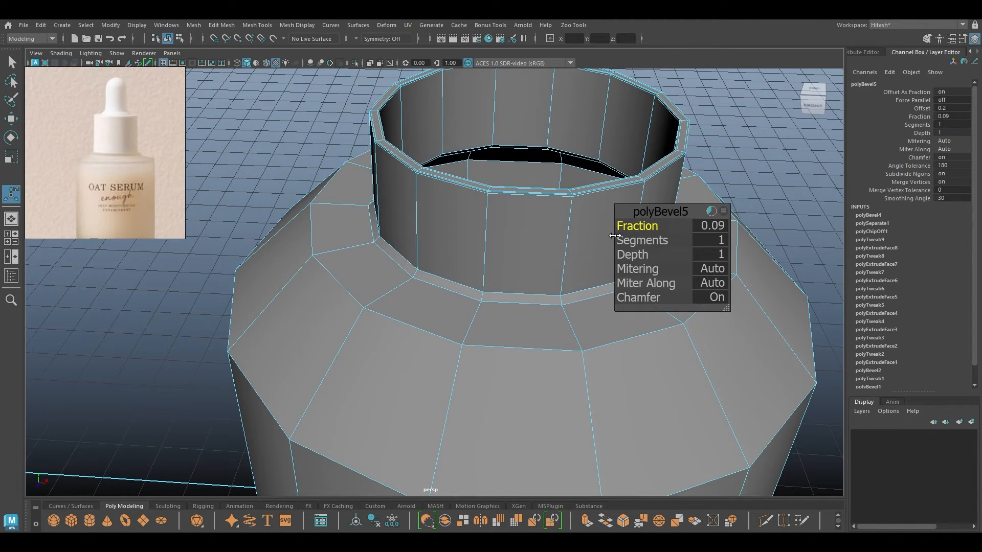
click(639, 294)
key(w)
Bevel the shoulder edge loop at fraction 0.06 with chamfer off.
double_click(381, 318)
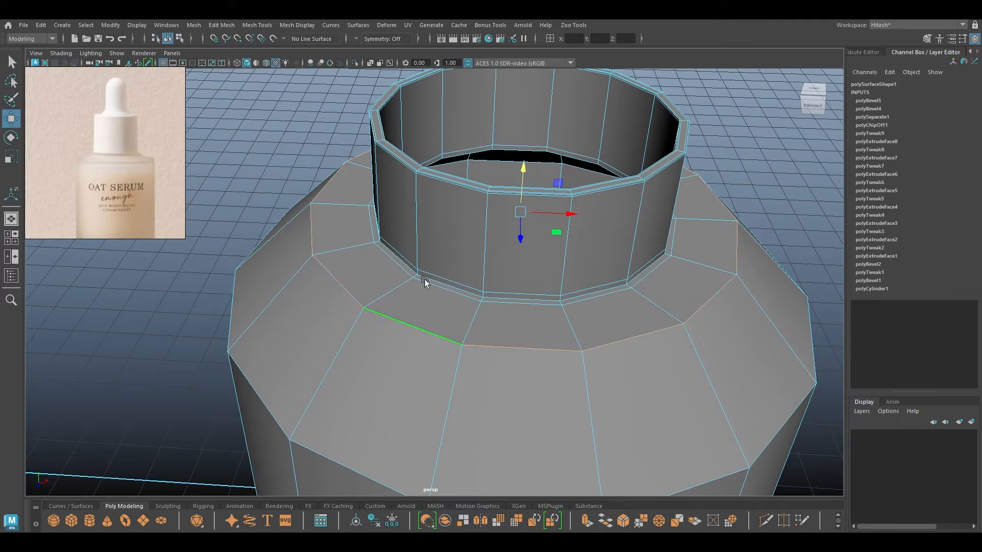
alt+drag(425, 281, 387, 295)
alt+drag(408, 206, 490, 226)
key(ctrl+b)
drag(636, 226, 617, 233)
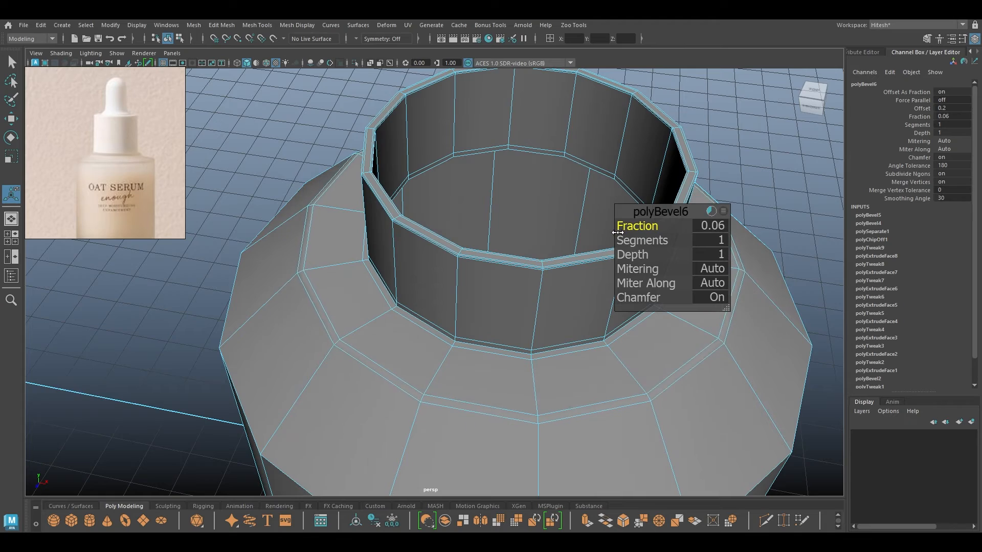
click(647, 299)
key(w)
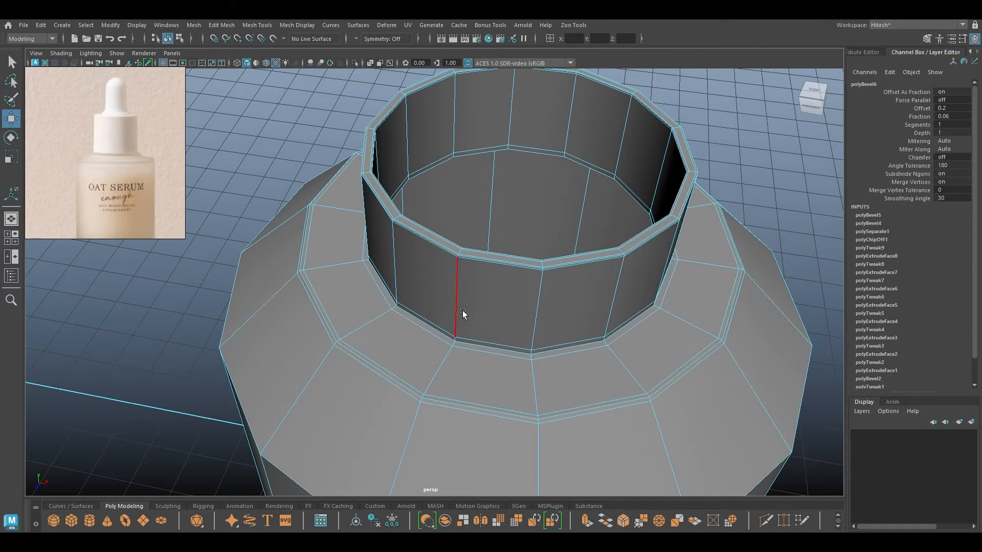
alt+drag(460, 314, 433, 176)
double_click(448, 197)
alt+right_drag(434, 175, 449, 234)
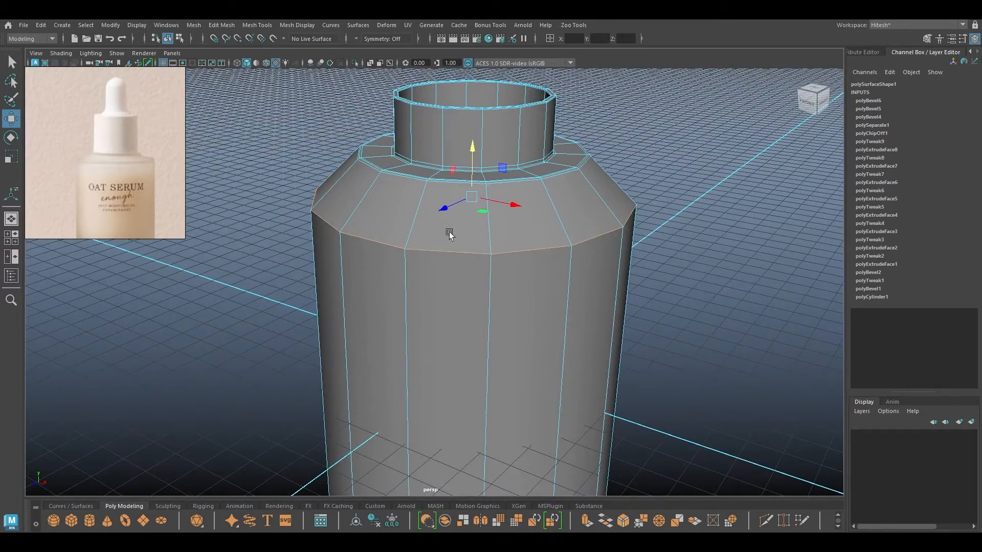
Inspect the bottle's base from several angles in wireframe and shaded display.
key(4)
alt+drag(438, 245, 372, 241)
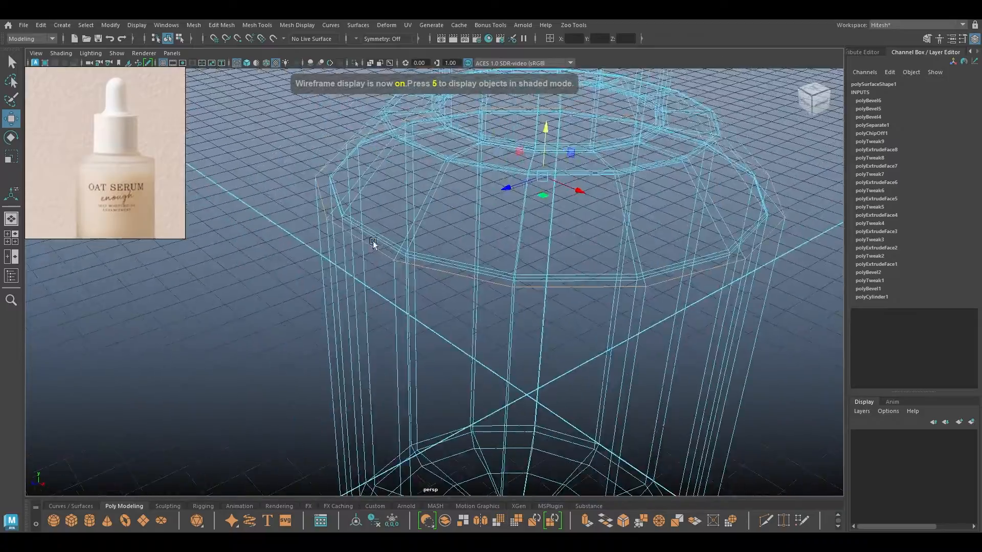
alt+right_drag(373, 241, 390, 311)
alt+drag(390, 311, 433, 177)
alt+right_drag(434, 177, 422, 293)
alt+drag(423, 294, 433, 233)
scroll(419, 338, down, 5)
alt+drag(433, 257, 436, 222)
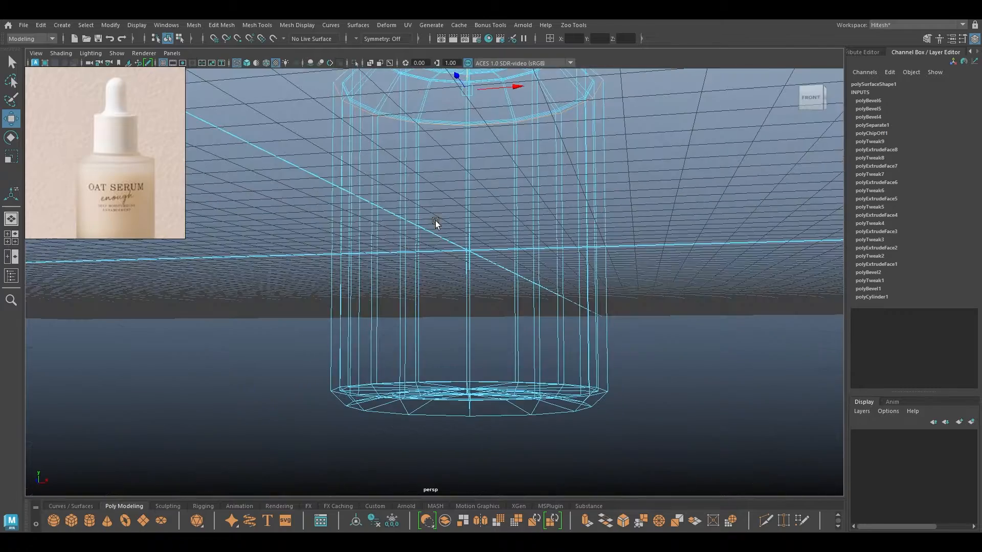
key(6)
alt+drag(440, 324, 438, 294)
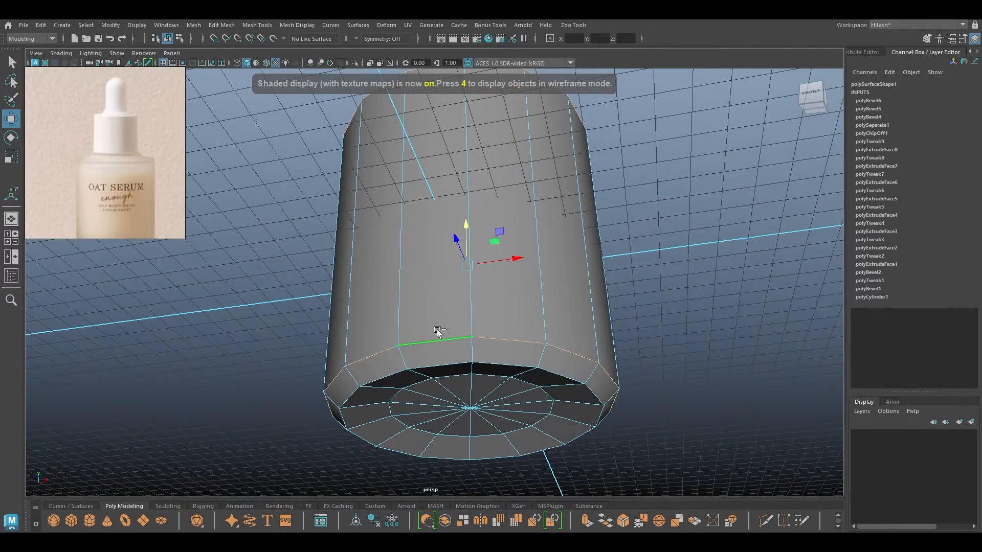
mouse_move(438, 329)
alt+mouse_down()
mouse_move(429, 366)
mouse_move(436, 339)
alt+mouse_up()
key(alt+shift)
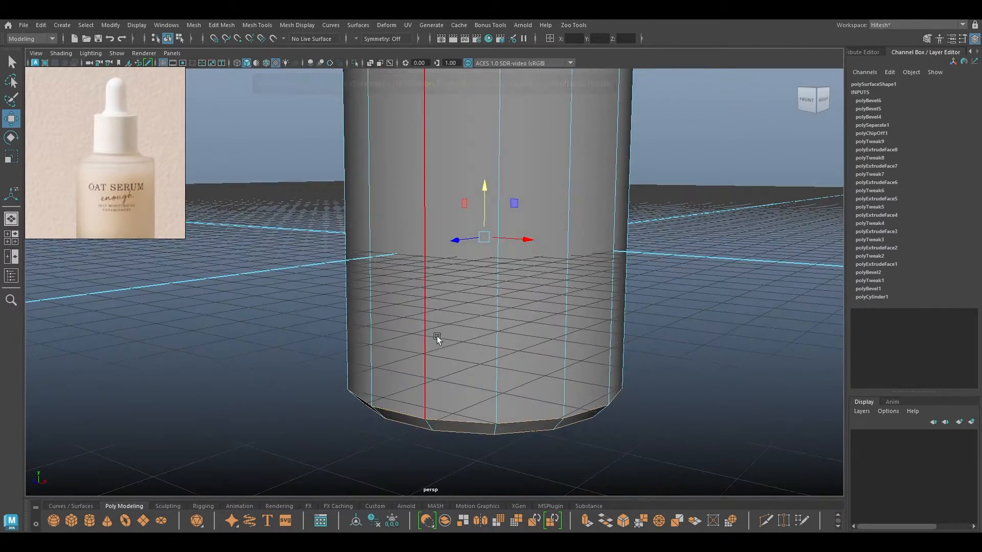
alt+right_drag(436, 338, 479, 421)
key(4)
mouse_move(479, 421)
alt+mouse_down()
mouse_move(419, 403)
mouse_move(451, 266)
mouse_move(367, 322)
mouse_move(407, 338)
mouse_move(432, 232)
mouse_move(445, 311)
mouse_move(464, 285)
mouse_move(438, 337)
mouse_move(441, 310)
mouse_move(453, 355)
mouse_move(444, 383)
mouse_move(430, 390)
mouse_move(469, 394)
mouse_move(460, 252)
alt+mouse_up()
key(6)
Bevel the bottle's bottom edge loop at fraction 0.37 with chamfer off.
click(459, 287)
key(4)
key(6)
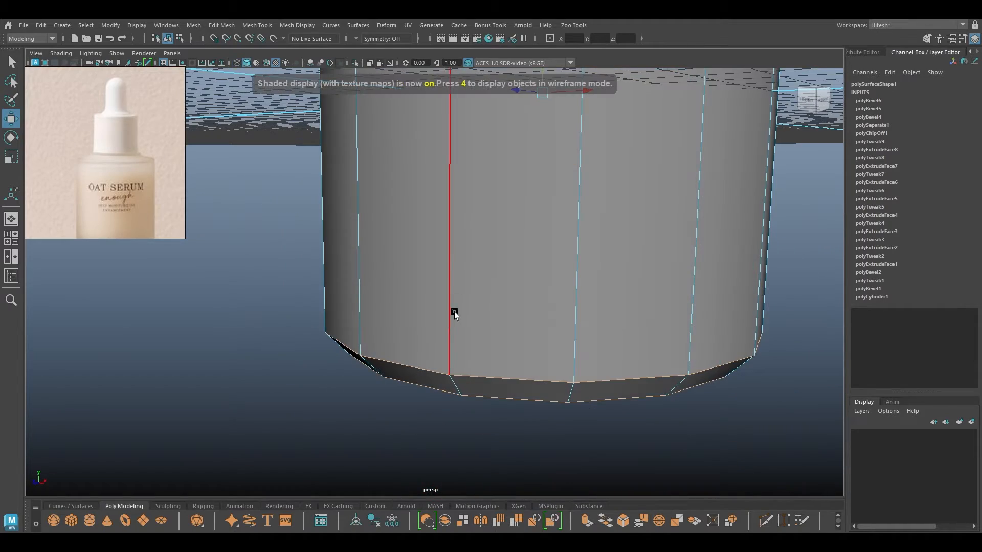
alt+drag(454, 313, 454, 301)
key(ctrl+b)
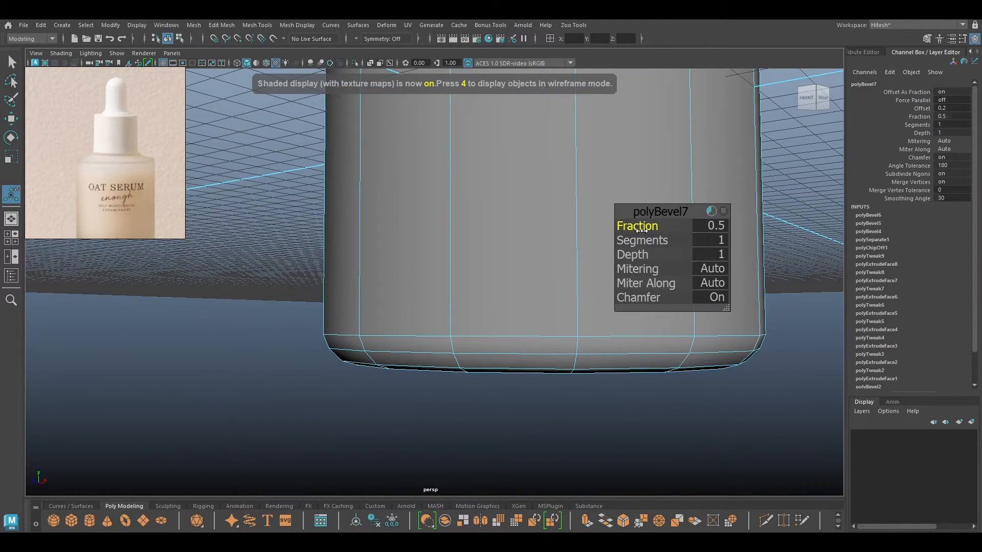
click(627, 297)
drag(649, 225, 637, 227)
alt+right_drag(450, 179, 337, 158)
alt+middle_drag(338, 158, 300, 346)
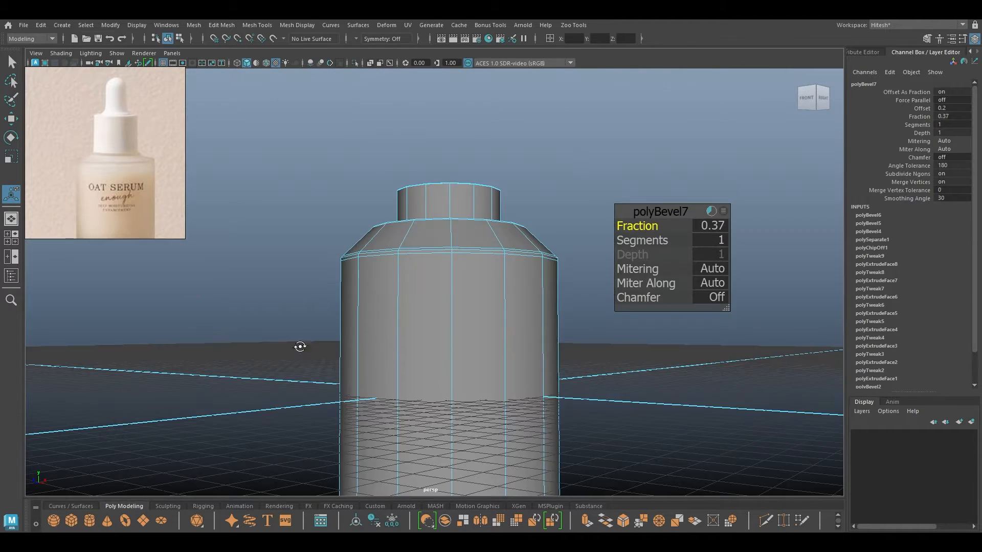
alt+drag(300, 346, 302, 357)
key(w)
Return the body to object mode, deselect it, and orbit back to a level view.
right_drag(352, 257, 401, 221)
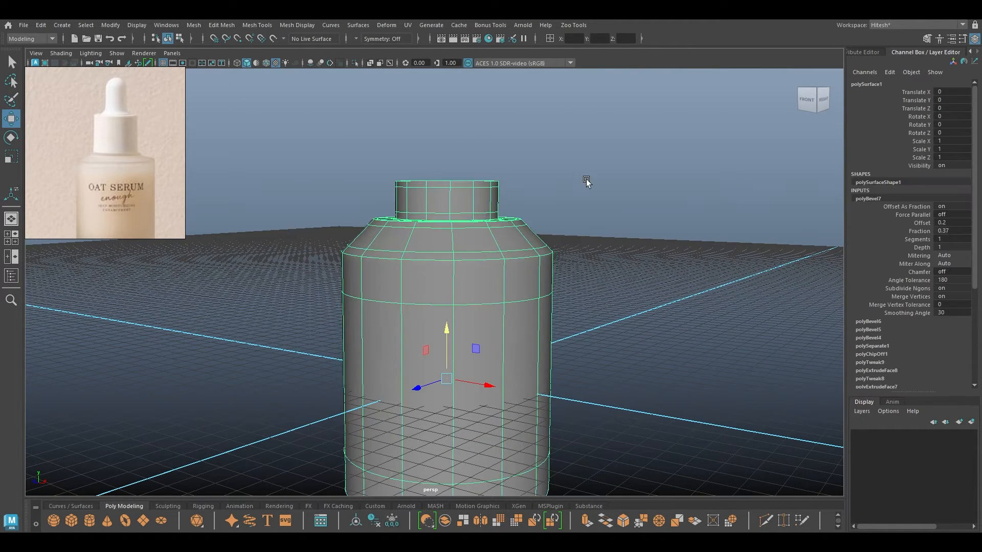
click(586, 183)
alt+drag(587, 182, 479, 305)
alt+right_drag(478, 305, 461, 241)
alt+drag(461, 240, 434, 299)
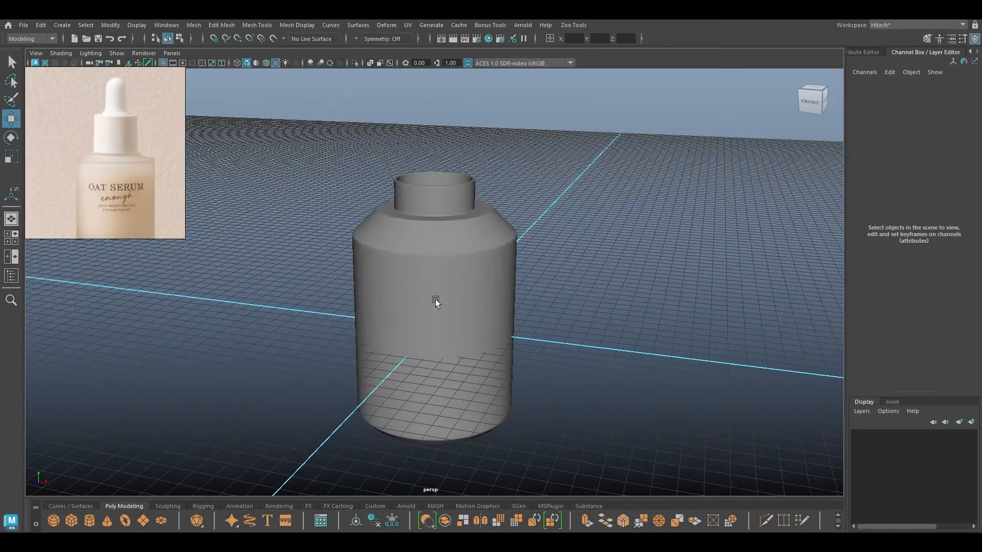
click(434, 302)
Unhide the dropper parts and isolate the collar ring on its own.
key(ctrl+shift+h)
alt+drag(538, 250, 502, 215)
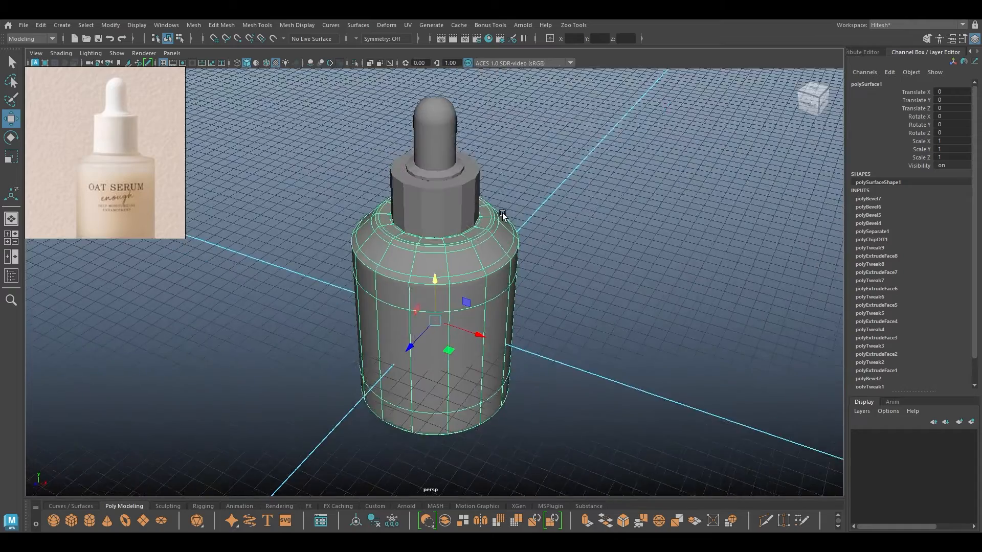
alt+right_drag(502, 215, 553, 339)
alt+middle_drag(552, 339, 524, 428)
click(453, 257)
alt+right_drag(453, 256, 498, 320)
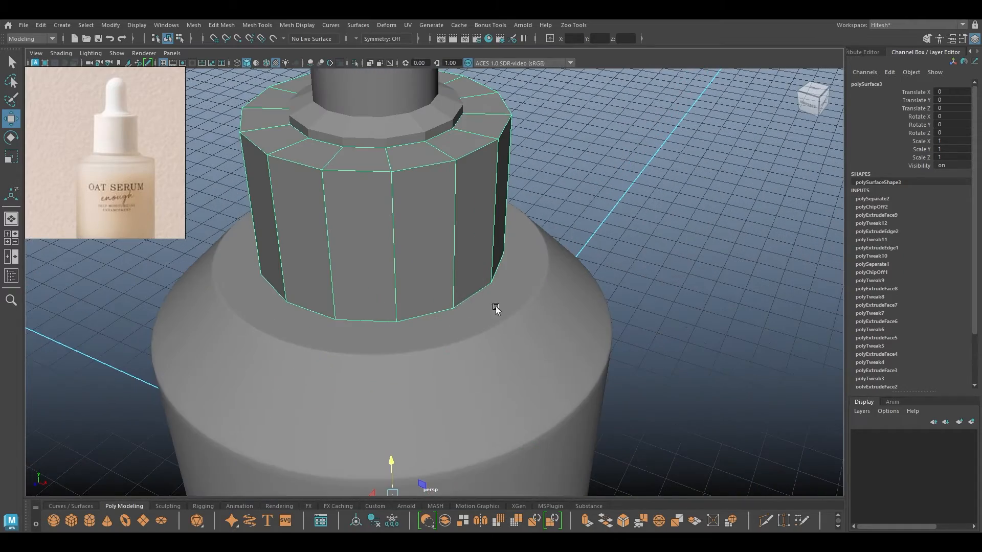
key(alt+h)
Bevel the collar's inner and outer rim edge loops with chamfer off.
right_drag(398, 206, 399, 177)
alt+drag(397, 149, 392, 96)
double_click(377, 135)
shift+double_click(377, 119)
shift+double_click(371, 96)
shift+double_click(338, 98)
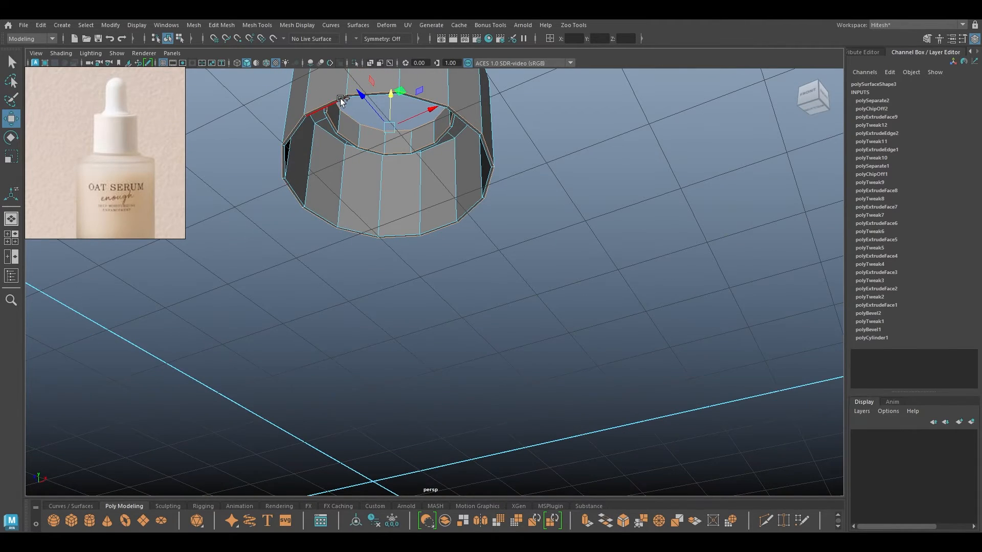
alt+drag(382, 156, 284, 162)
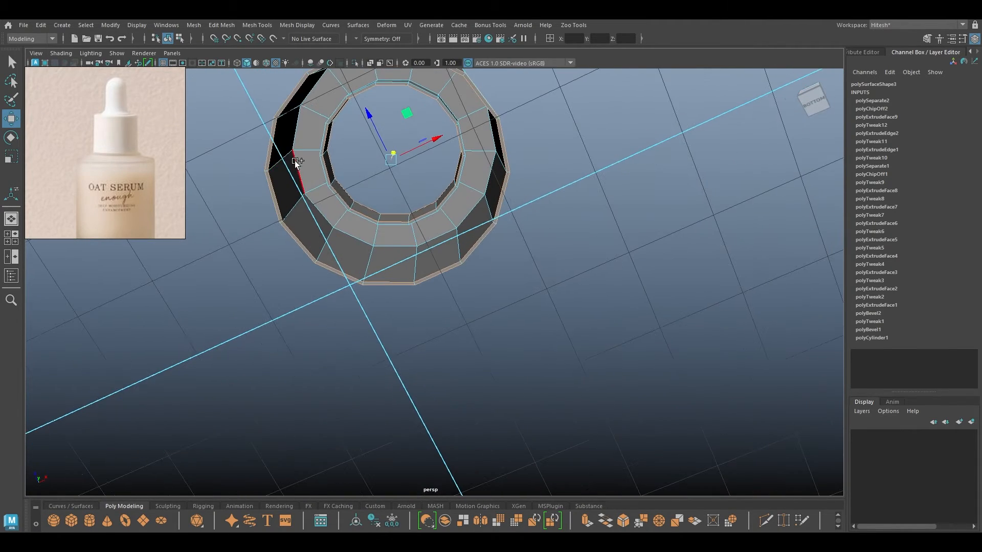
alt+drag(361, 173, 367, 253)
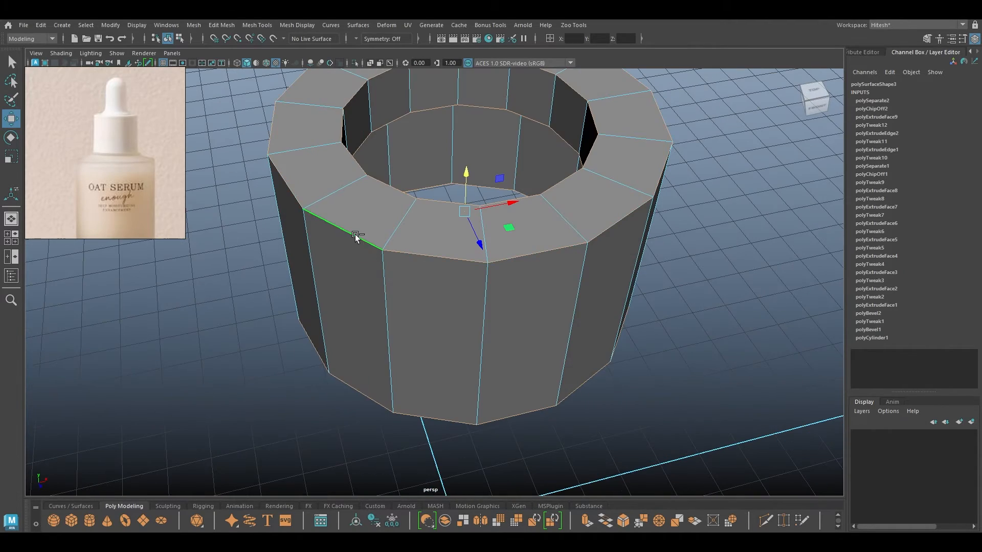
key(ctrl+b)
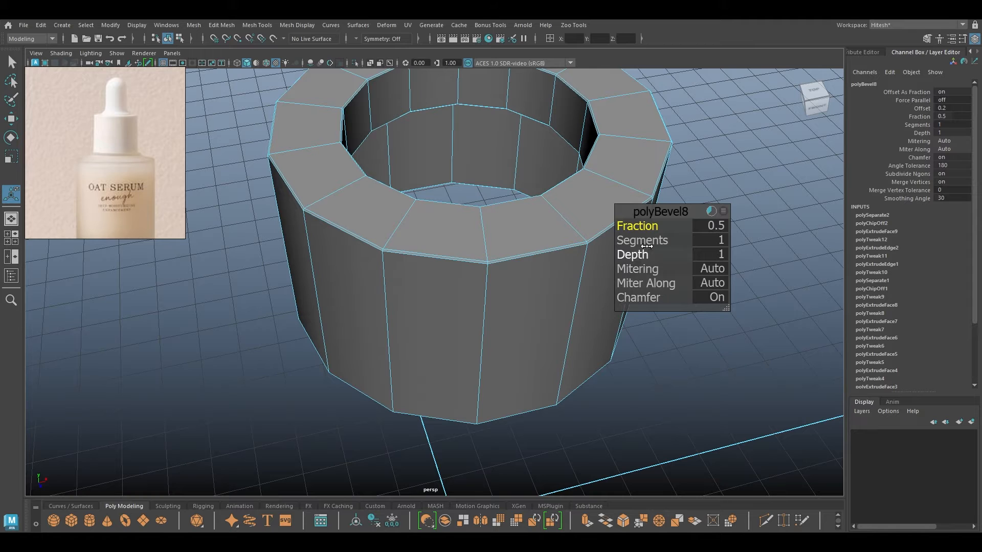
click(639, 297)
key(w)
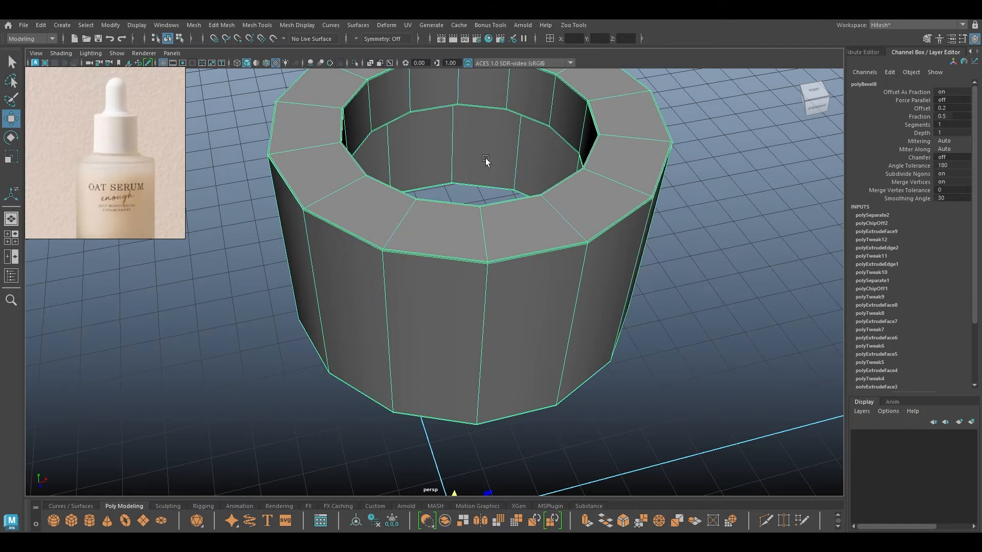
Show the whole bottle again and isolate the inner dropper piece alone.
key(ctrl+1)
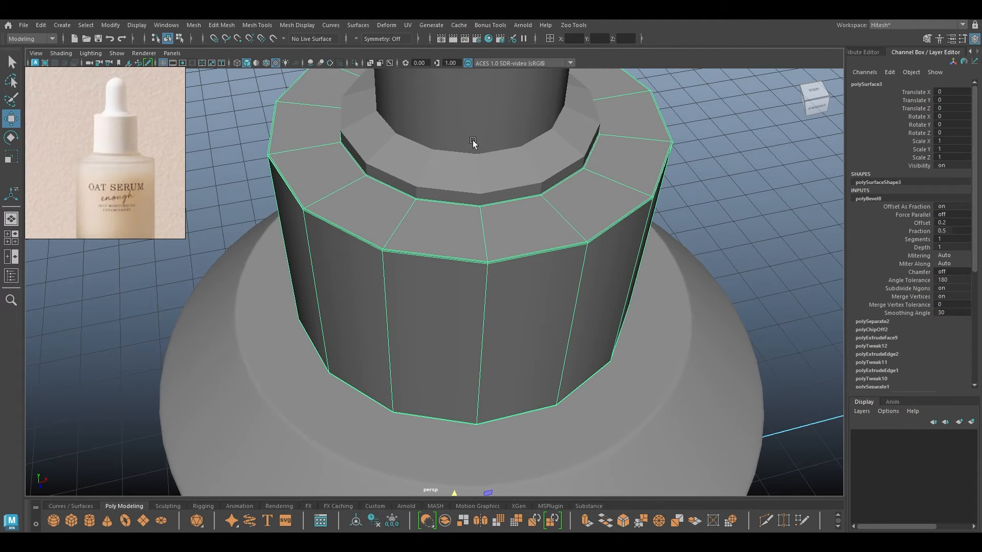
alt+middle_drag(473, 141, 415, 329)
click(390, 247)
alt+drag(416, 330, 410, 269)
key(ctrl+1)
Bevel the dropper collar's edge loop at fraction 0.14 with chamfer off.
right_drag(394, 194, 394, 166)
alt+drag(395, 167, 386, 240)
double_click(373, 376)
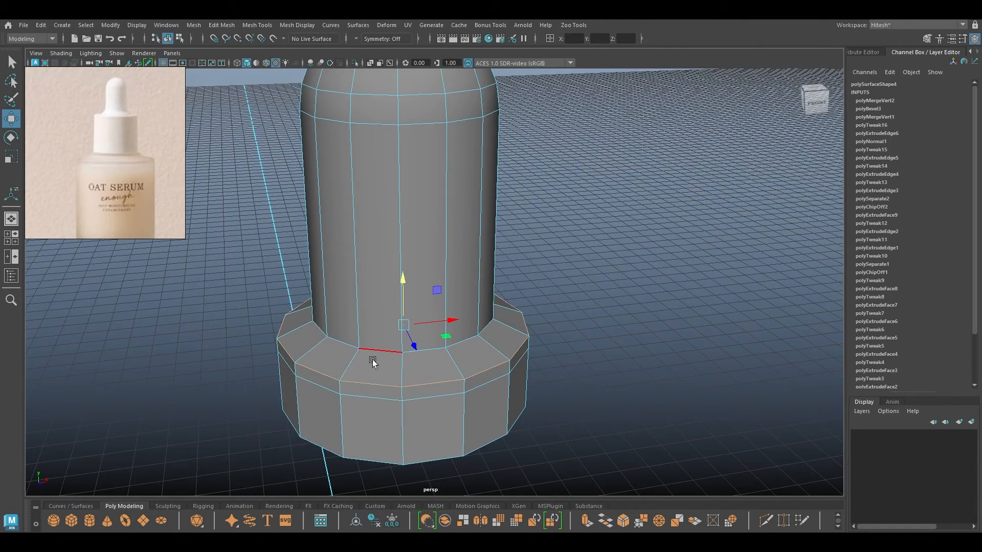
key(ctrl+b)
drag(642, 226, 530, 241)
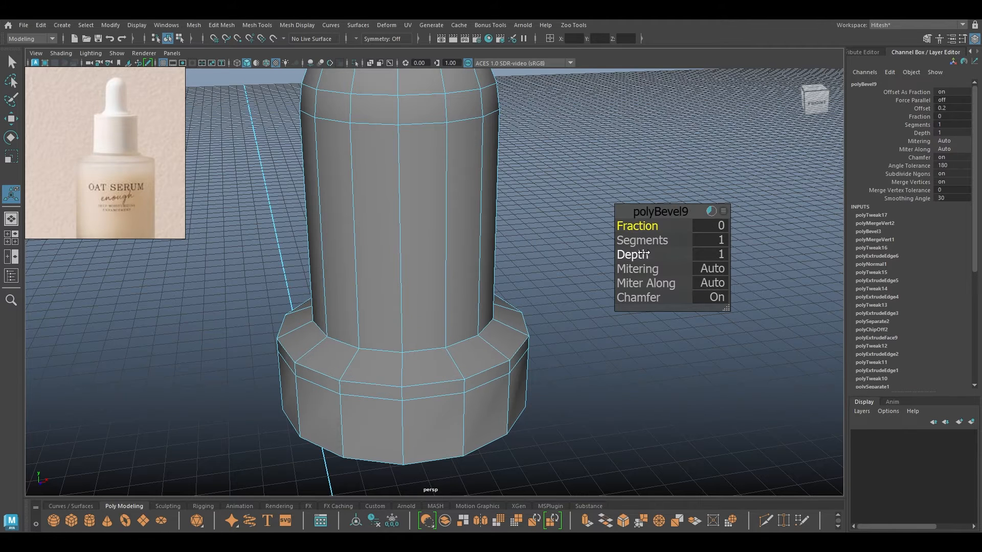
drag(641, 298, 590, 244)
drag(641, 222, 645, 223)
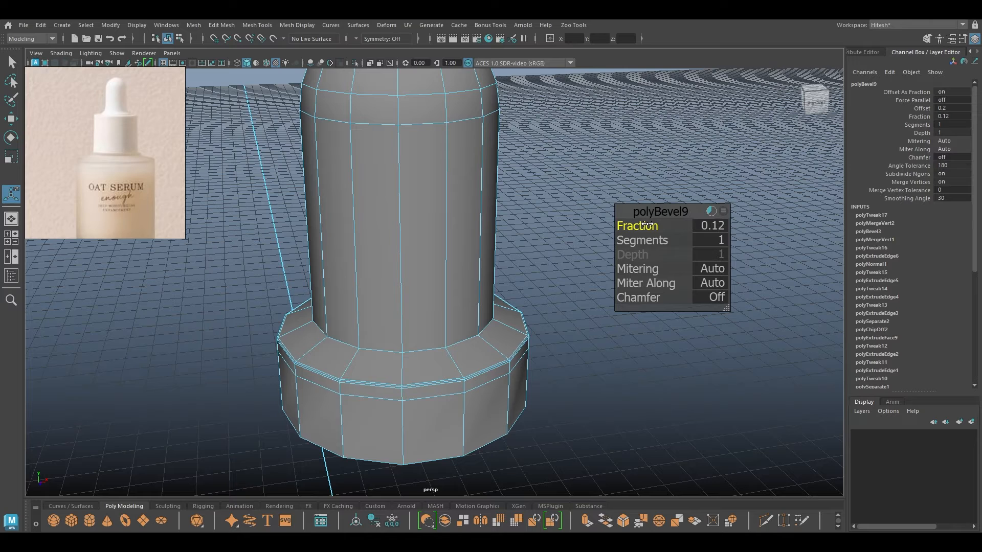
drag(647, 224, 649, 224)
key(w)
Bevel the loop where neck meets collar with 2 segments at fraction 0.44.
double_click(381, 347)
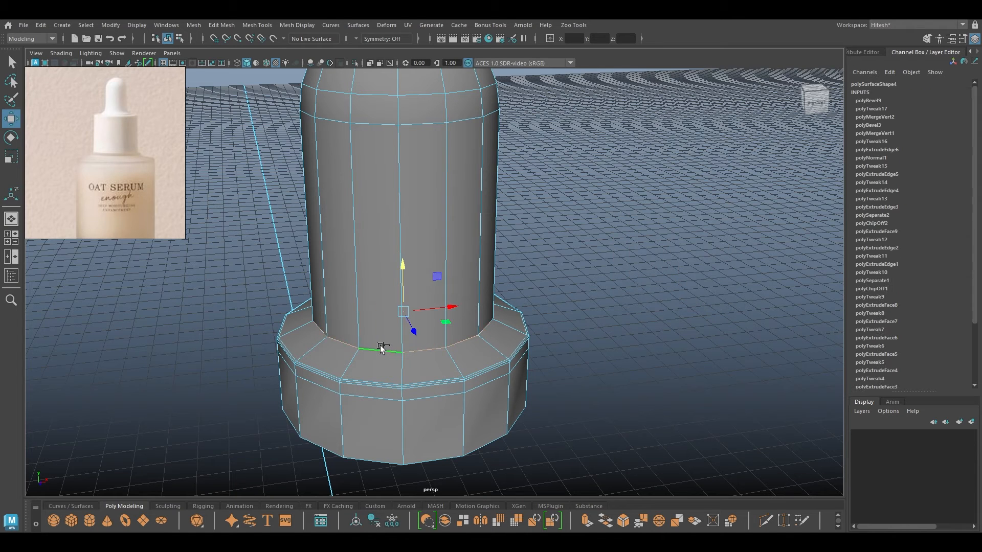
key(ctrl+b)
mouse_move(648, 240)
mouse_down()
mouse_move(688, 240)
mouse_move(644, 226)
mouse_up()
key(w)
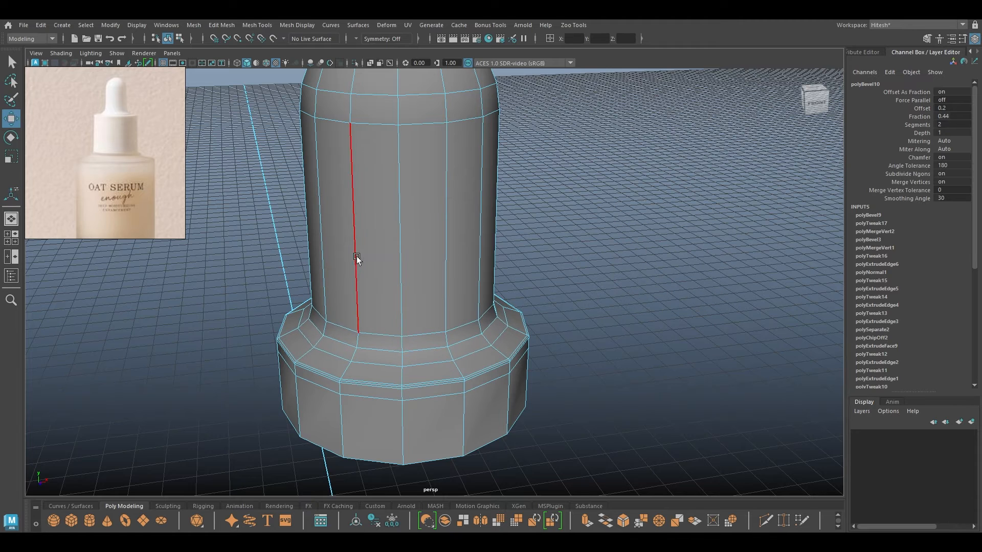
Turn on smooth preview for the dropper piece and the cap.
key(3)
click(556, 223)
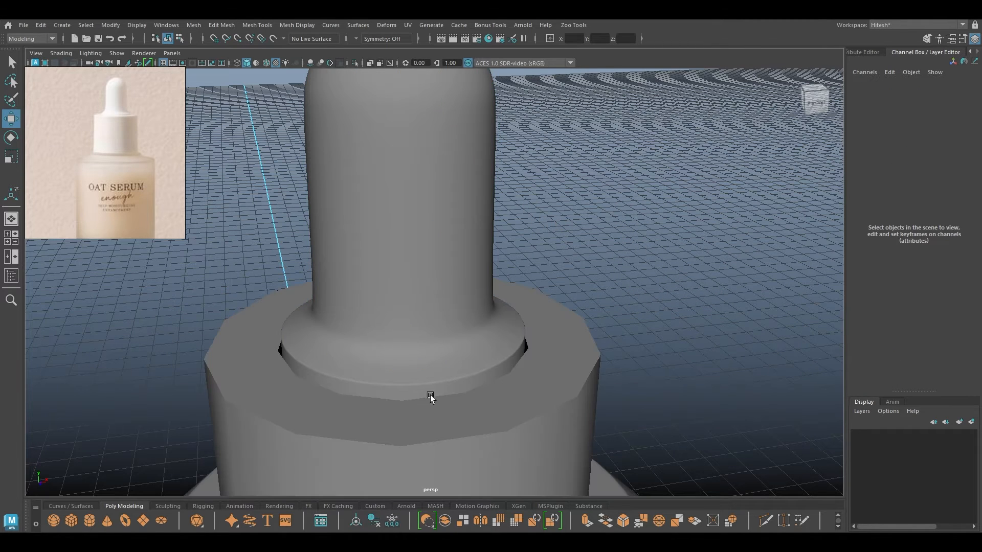
click(439, 421)
key(3)
click(656, 327)
Zoom out to the full scene and box-select the whole bottle.
alt+drag(519, 429, 510, 367)
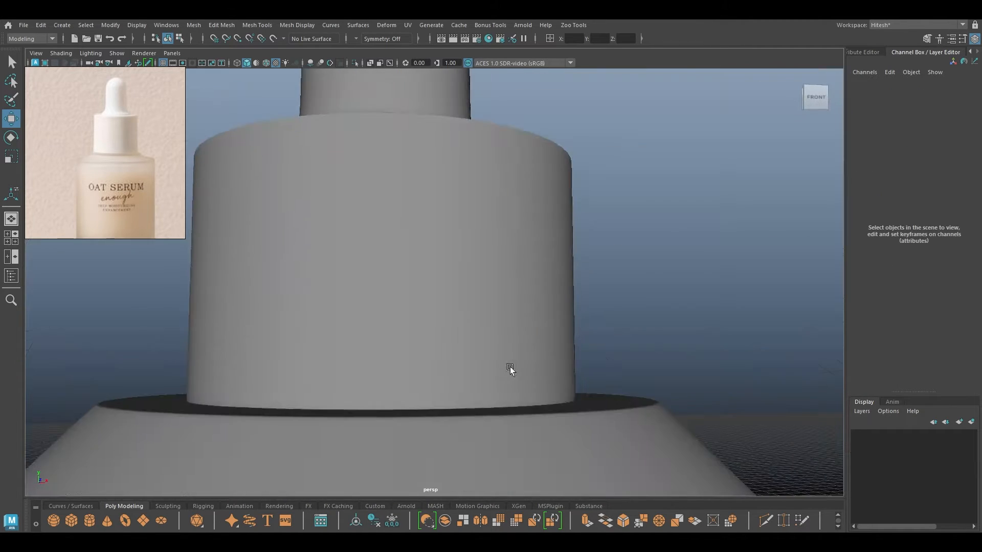
alt+right_drag(511, 367, 360, 329)
alt+drag(361, 330, 383, 362)
alt+right_drag(458, 388, 446, 308)
alt+middle_drag(447, 308, 410, 213)
alt+right_drag(409, 212, 365, 266)
alt+drag(366, 266, 337, 252)
drag(523, 171, 417, 256)
Select the persp camera in the Outliner and show its full attributes in the Attribute Editor.
click(446, 232)
click(11, 276)
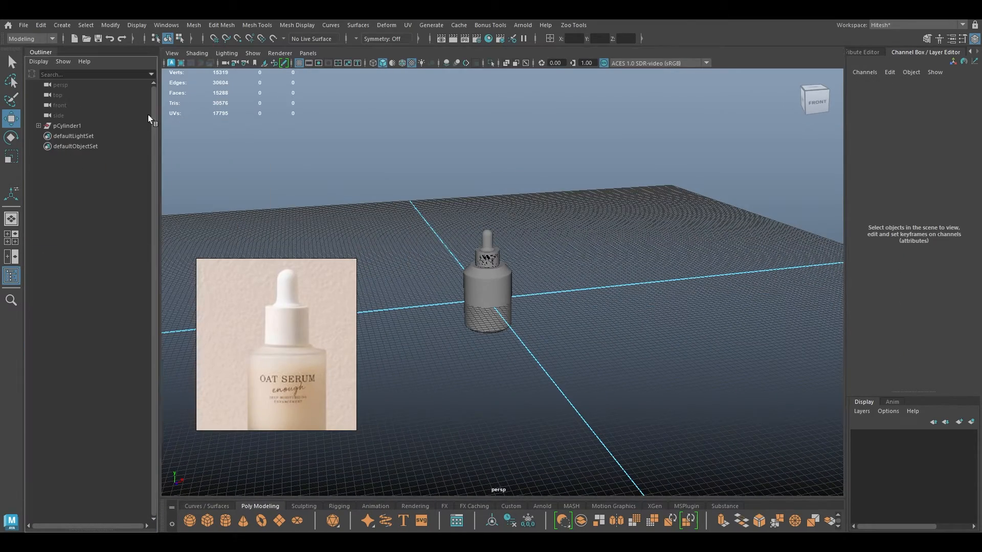
click(70, 85)
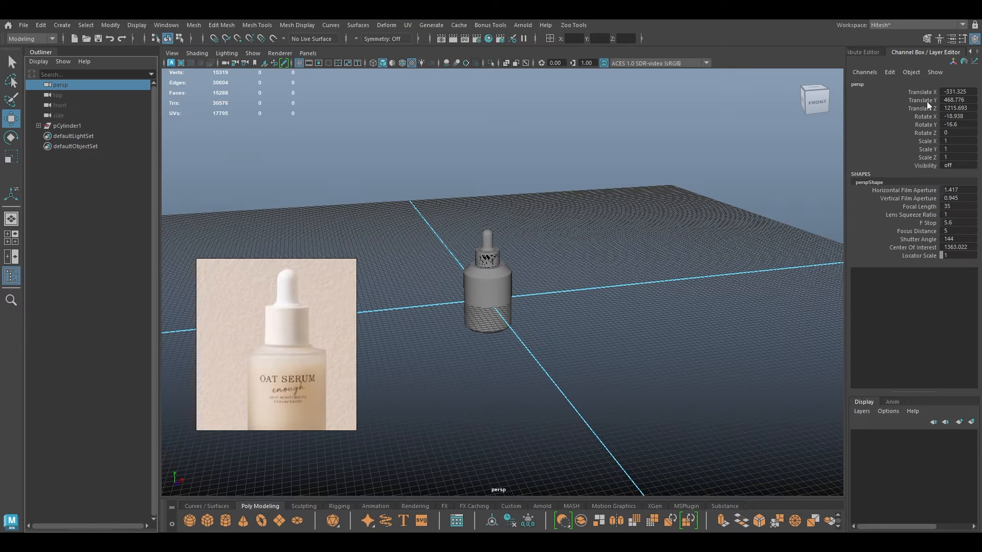
click(863, 52)
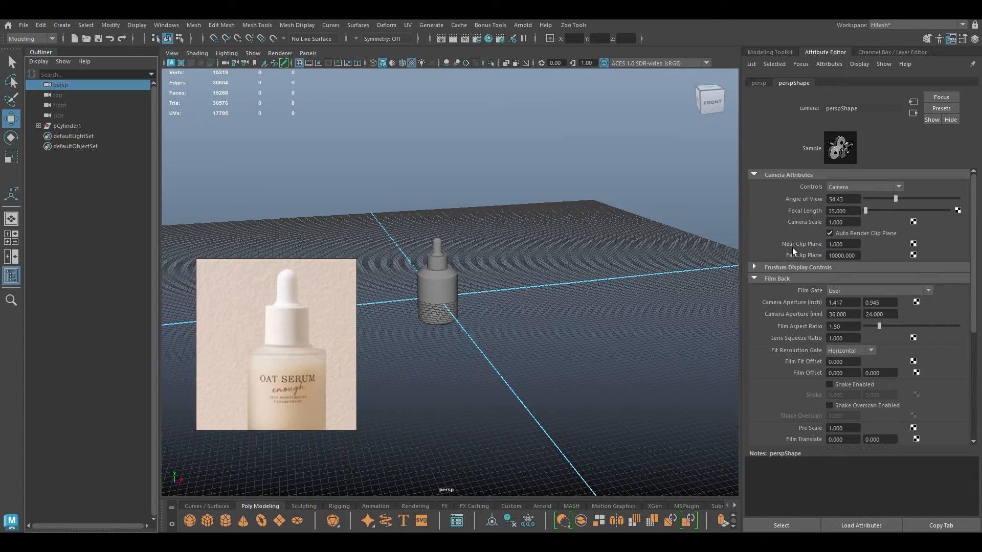
scroll(591, 376, up, 2)
scroll(434, 336, up, 5)
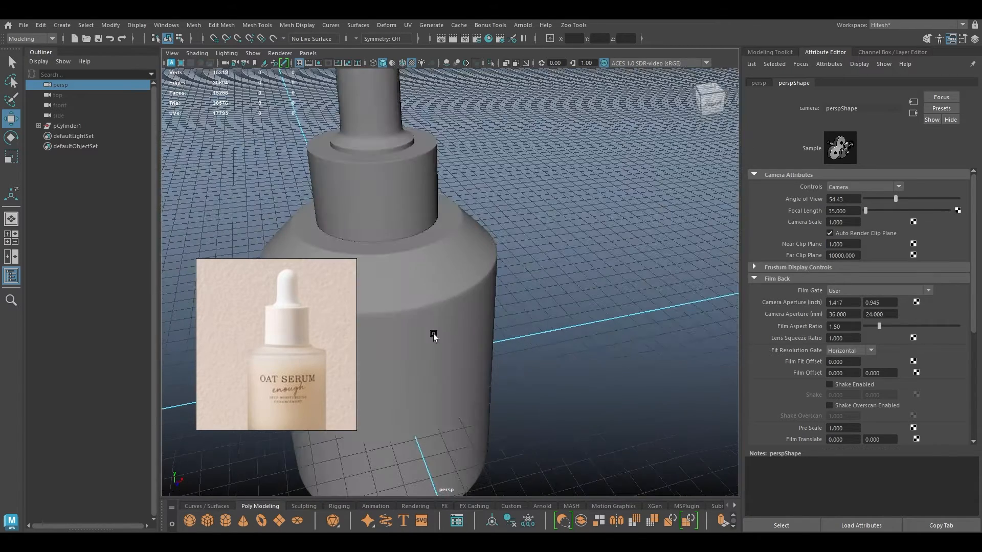
click(12, 276)
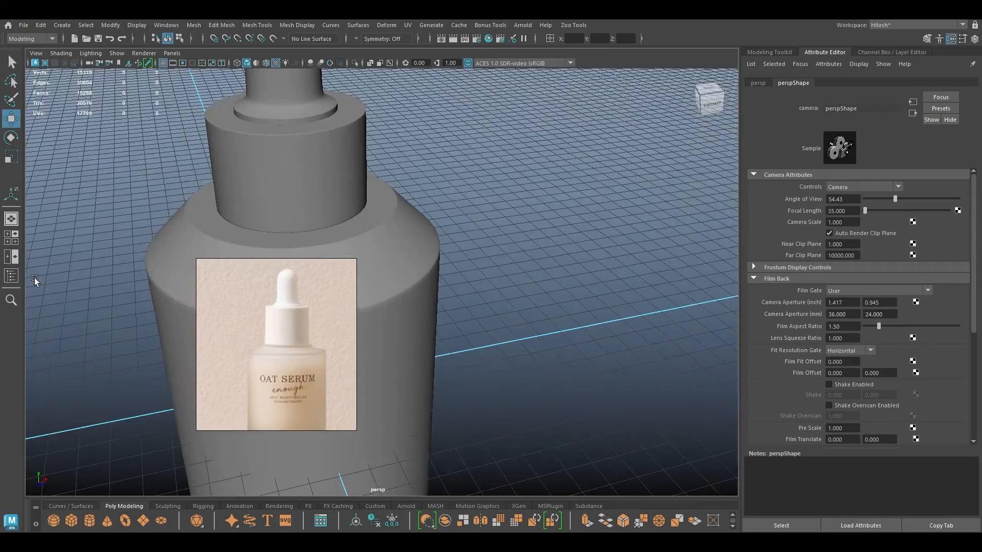
Shrink and shift the reference photo, and pan the bottle to the right of the view.
scroll(421, 259, down, 5)
drag(262, 339, 256, 300)
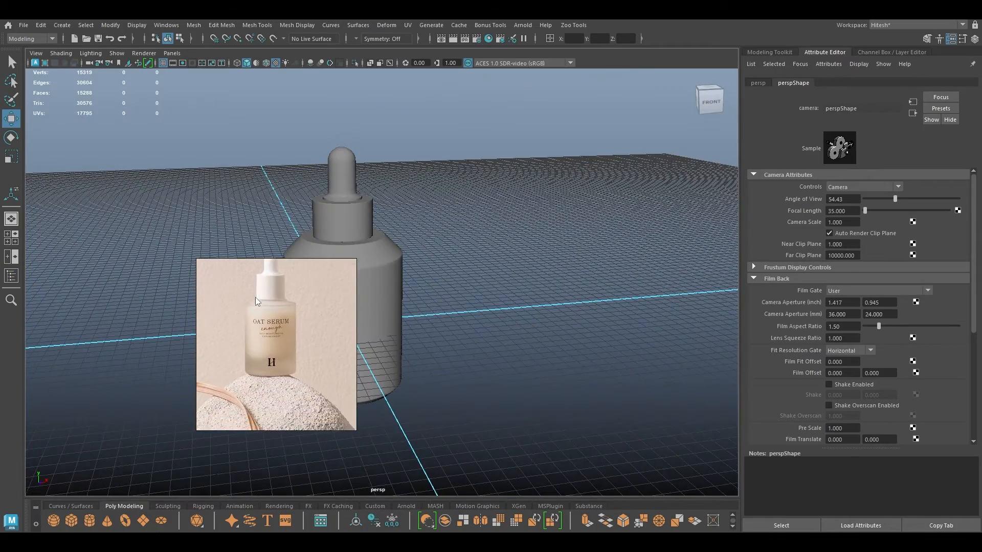
scroll(266, 318, down, 3)
middle_drag(270, 327, 277, 321)
scroll(440, 267, down, 7)
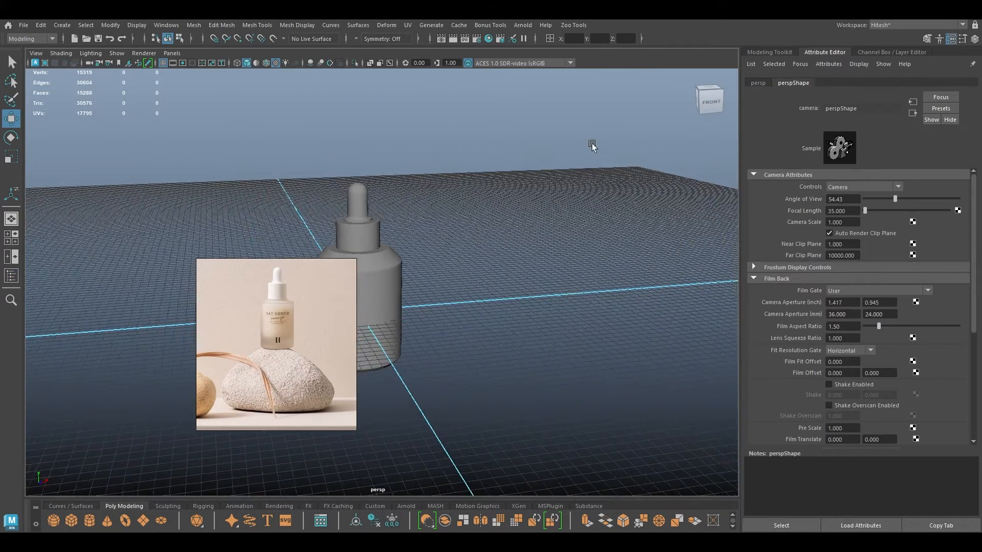
alt+middle_drag(427, 255, 515, 238)
alt+drag(514, 237, 488, 244)
scroll(409, 292, down, 3)
alt+middle_drag(399, 299, 475, 274)
alt+drag(476, 274, 419, 296)
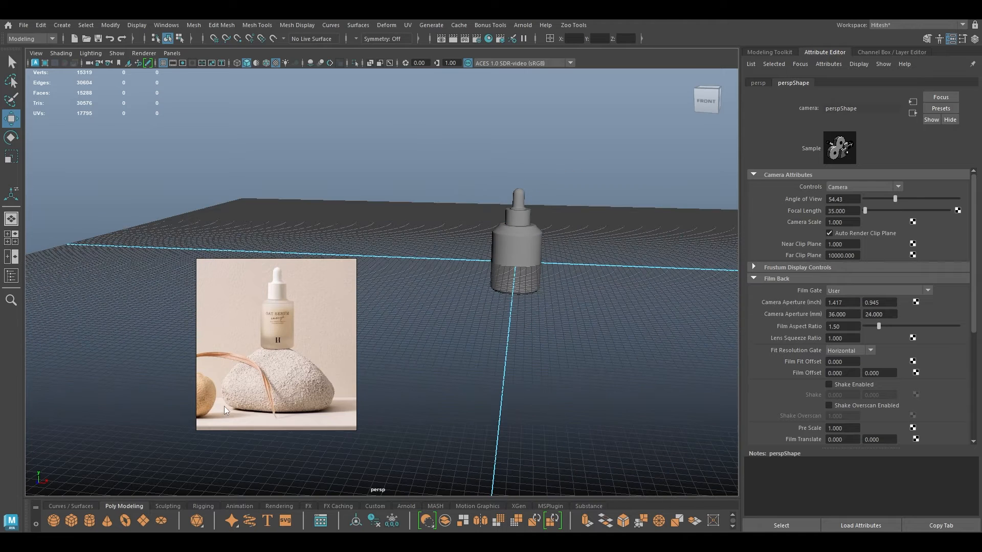
scroll(227, 403, down, 2)
middle_drag(249, 392, 289, 383)
scroll(289, 383, up, 5)
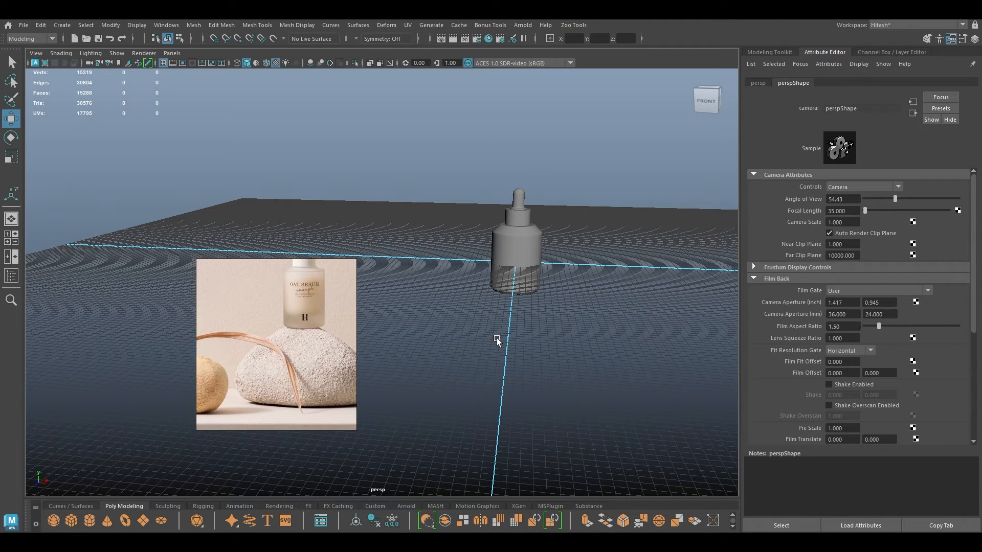
Lower the camera to eye level, move closer, and center the bottle in view.
alt+drag(495, 338, 462, 299)
alt+right_drag(462, 299, 559, 394)
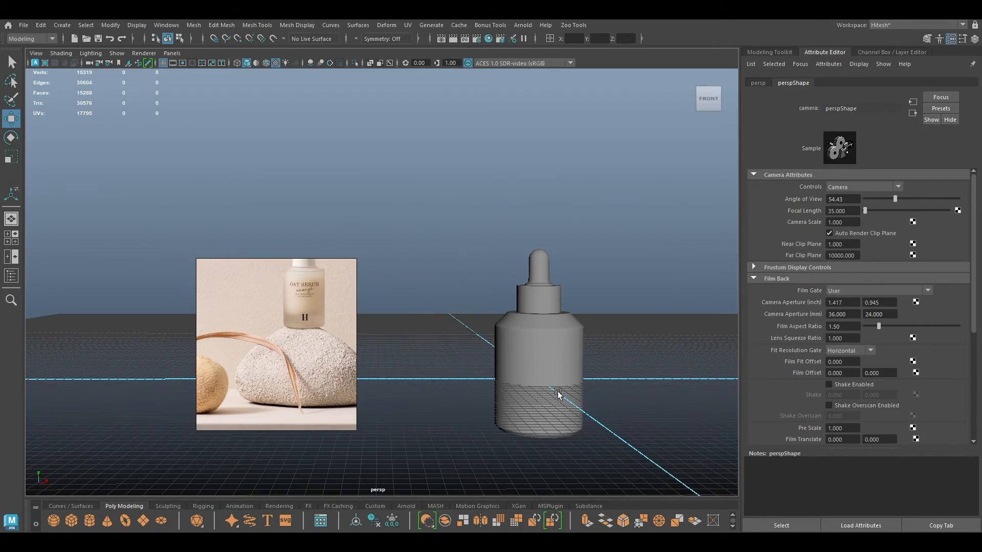
alt+middle_drag(559, 394, 459, 372)
alt+drag(460, 372, 470, 377)
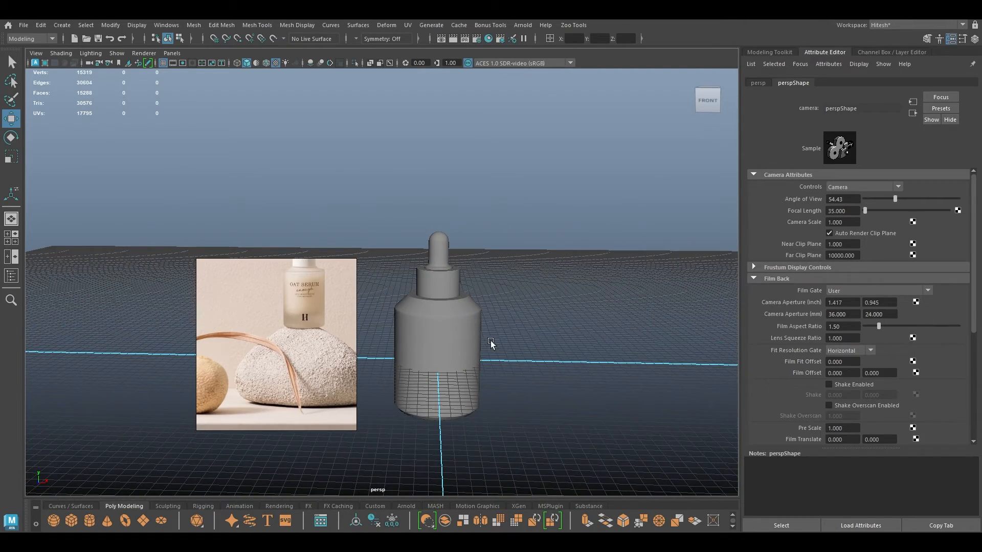
Switch the viewport to the front orthographic view through the hotbox.
click(787, 52)
alt+right_drag(677, 210, 653, 215)
alt+middle_drag(584, 309, 528, 250)
alt+drag(528, 250, 534, 251)
key(space)
click(535, 272)
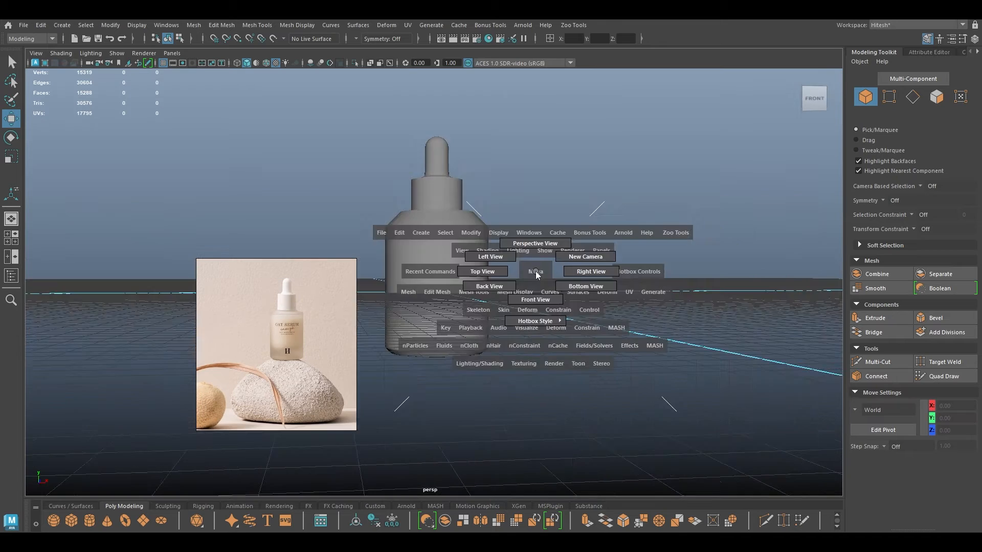
click(535, 300)
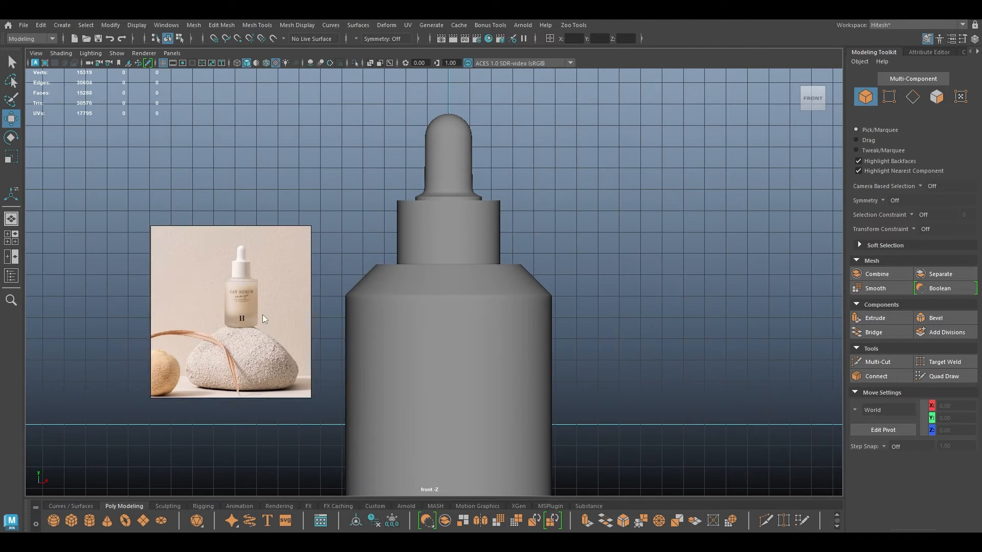
Raise all three bottle parts 55.79 units so the base rests on the grid.
drag(262, 318, 146, 167)
scroll(462, 187, down, 3)
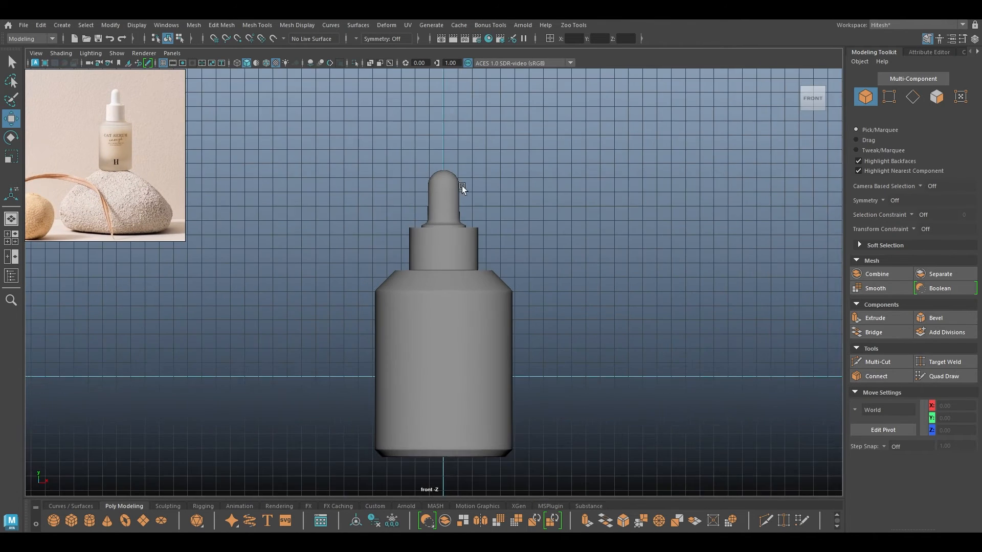
scroll(462, 187, down, 2)
drag(554, 173, 320, 447)
drag(442, 314, 443, 245)
Return to the perspective view and deselect the bottle parts.
key(space)
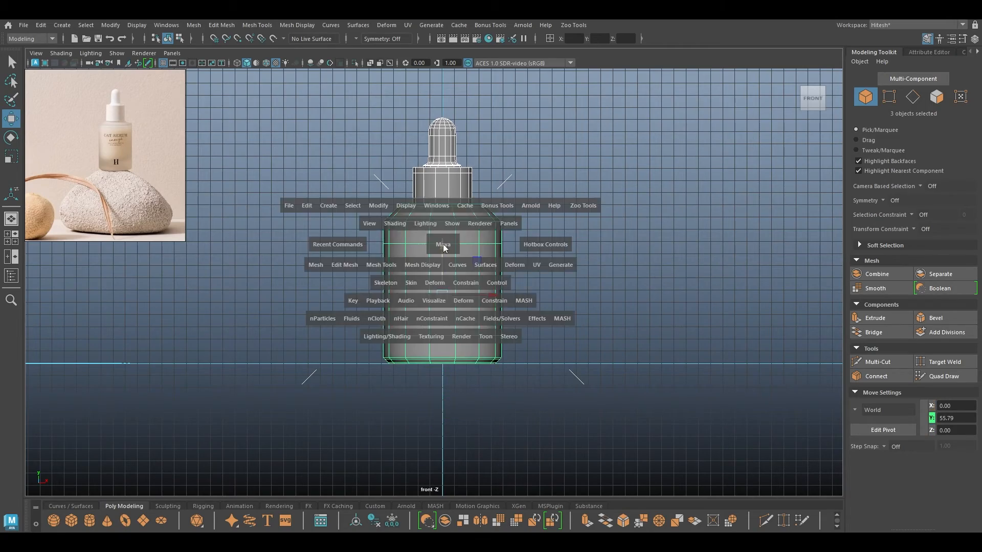
click(443, 246)
alt+drag(495, 277, 518, 311)
click(566, 276)
alt+drag(566, 276, 455, 341)
scroll(458, 271, down, 3)
Select the three bottle parts and apply Edit > Delete by Type > History.
drag(545, 161, 205, 433)
click(43, 25)
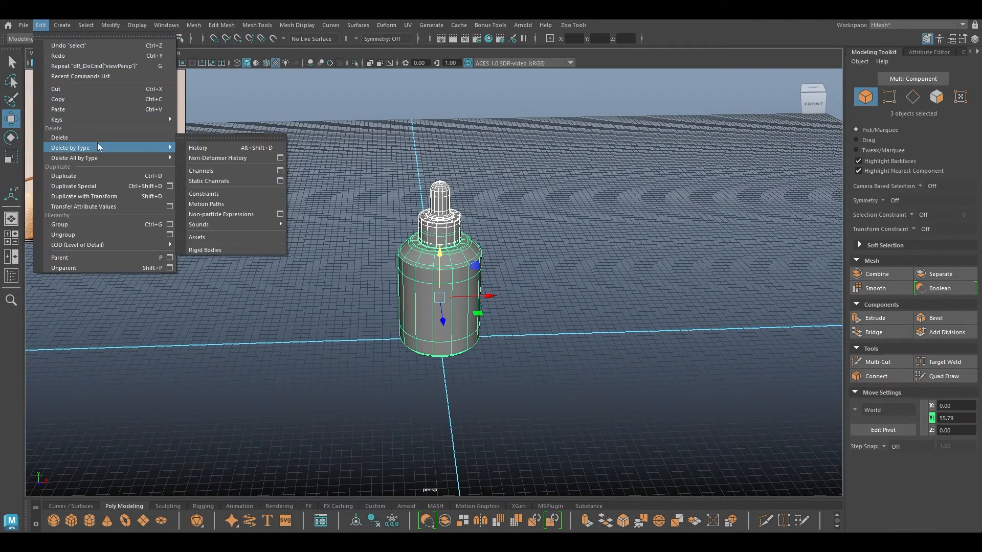
click(217, 145)
click(324, 161)
Orbit and zoom to frame the finished bottle at the view centre.
alt+drag(324, 162, 357, 225)
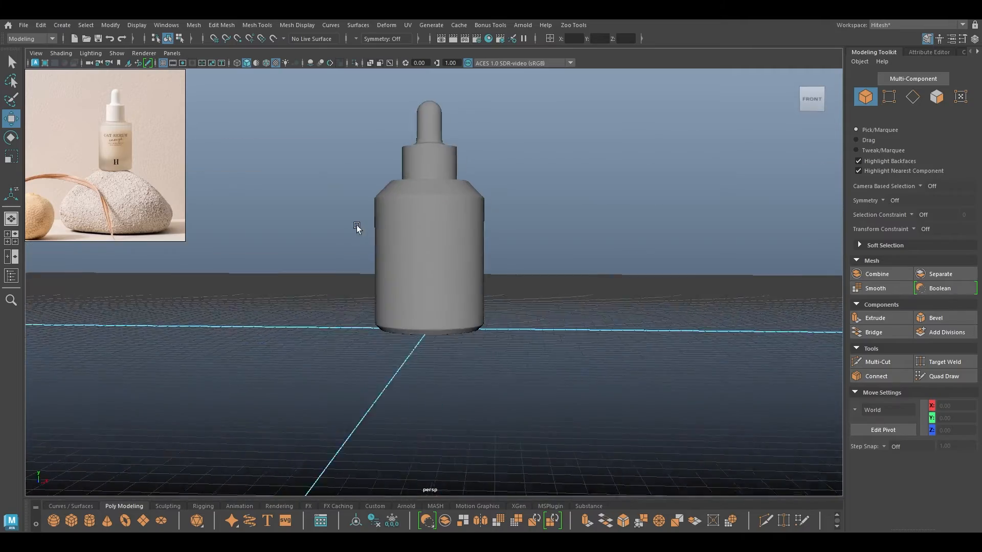
alt+right_drag(357, 225, 277, 77)
mouse_move(277, 76)
alt+mouse_down()
mouse_move(282, 88)
mouse_move(287, 61)
mouse_move(276, 84)
alt+mouse_up()
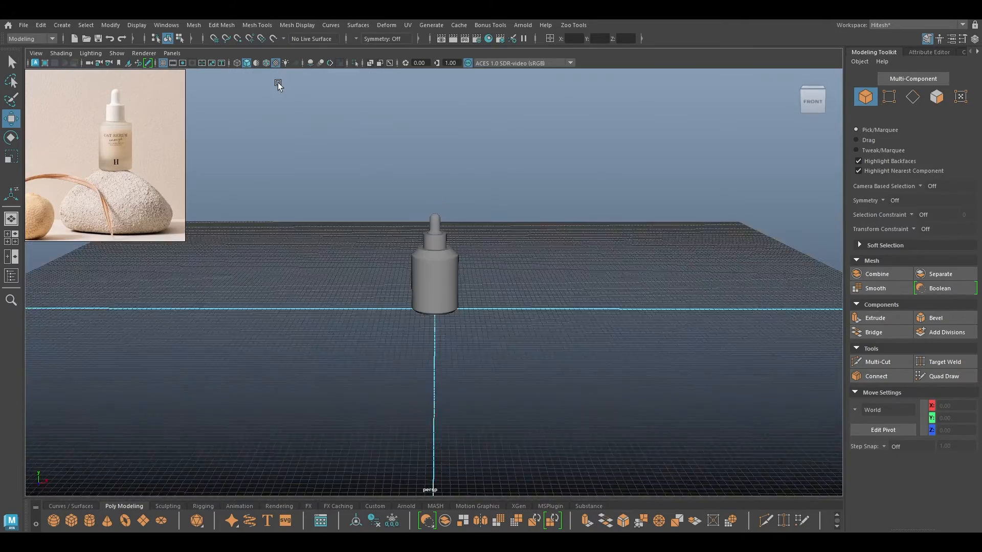
alt+right_drag(276, 83, 392, 258)
mouse_move(392, 258)
alt+mouse_down()
mouse_move(386, 213)
mouse_move(395, 248)
alt+mouse_up()
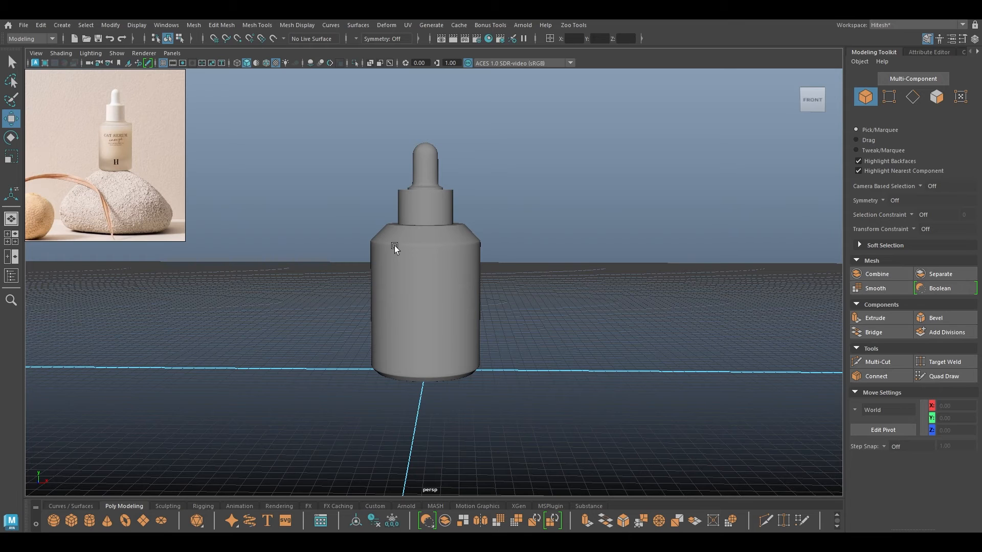